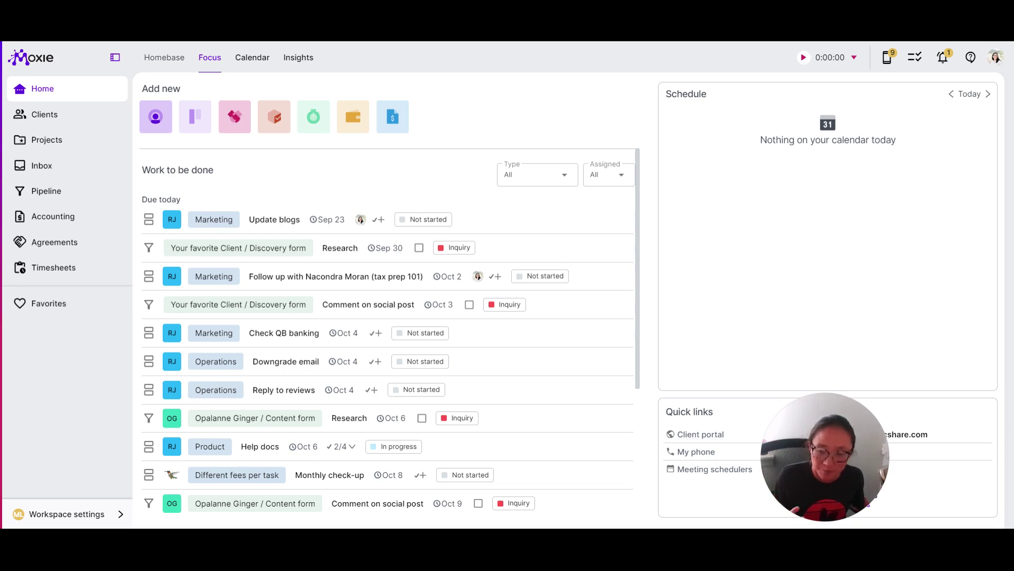
- Show the Pipeline custom fields: Publication, Length, Start date and Other info
click(74, 517)
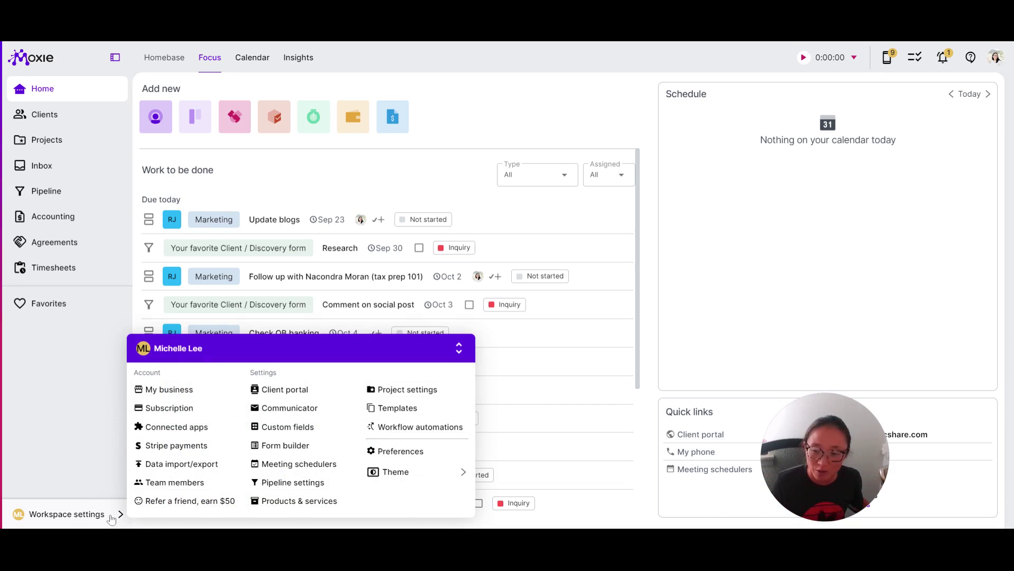
click(272, 427)
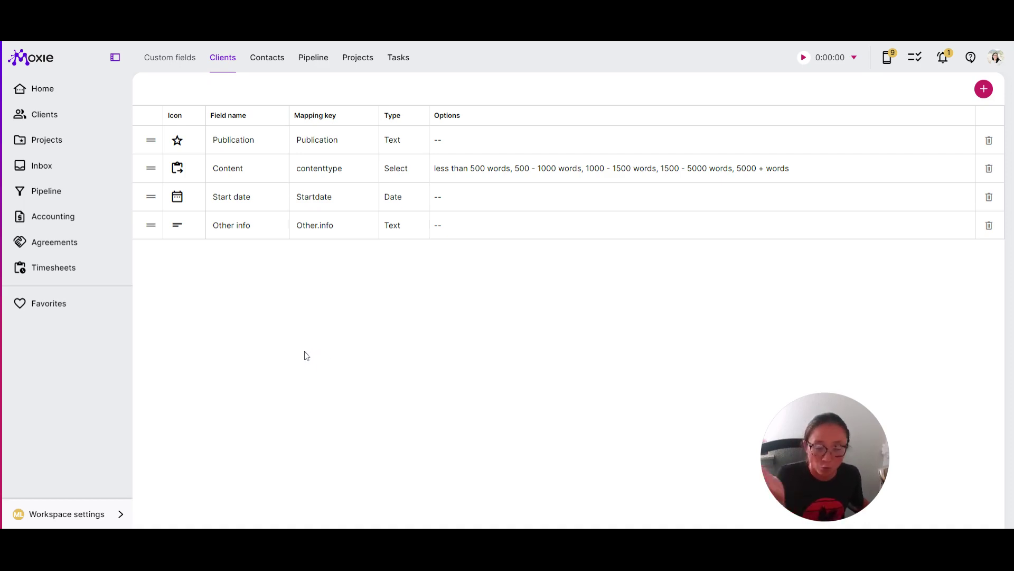
click(318, 62)
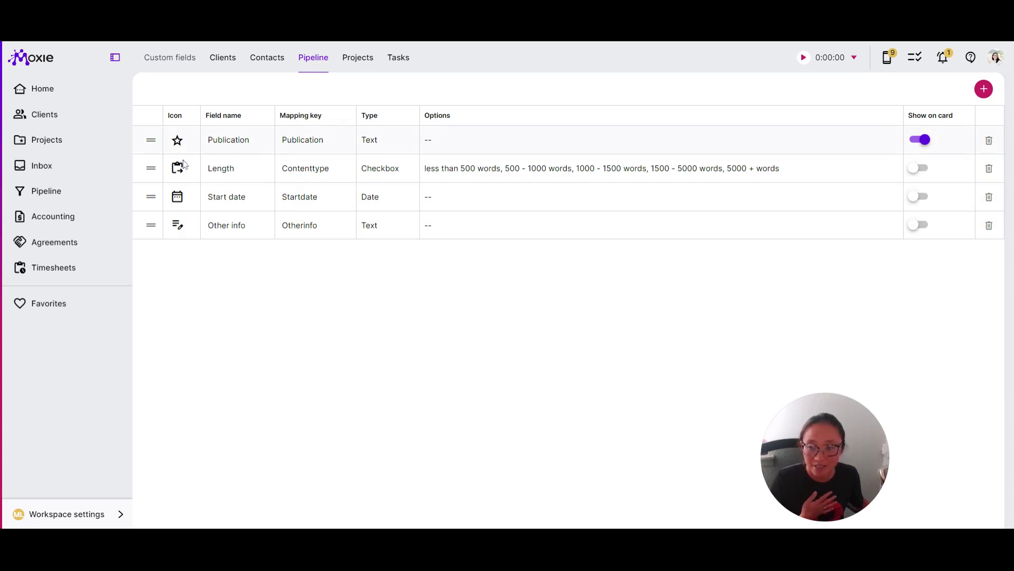
- Browse the pipeline opportunities, then return to the Clients custom fields list
click(45, 192)
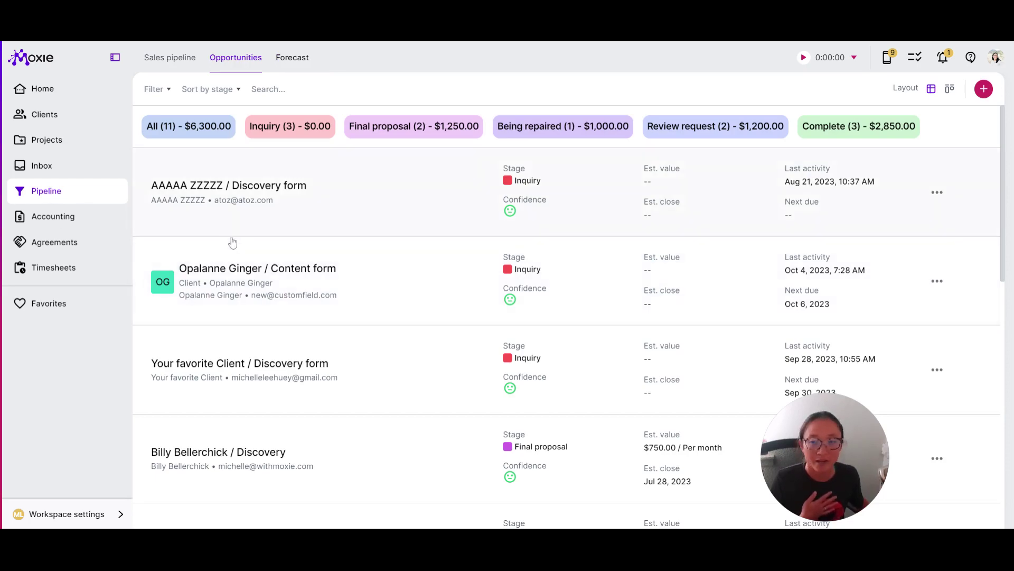
scroll(275, 343, down, 8)
scroll(274, 419, up, 8)
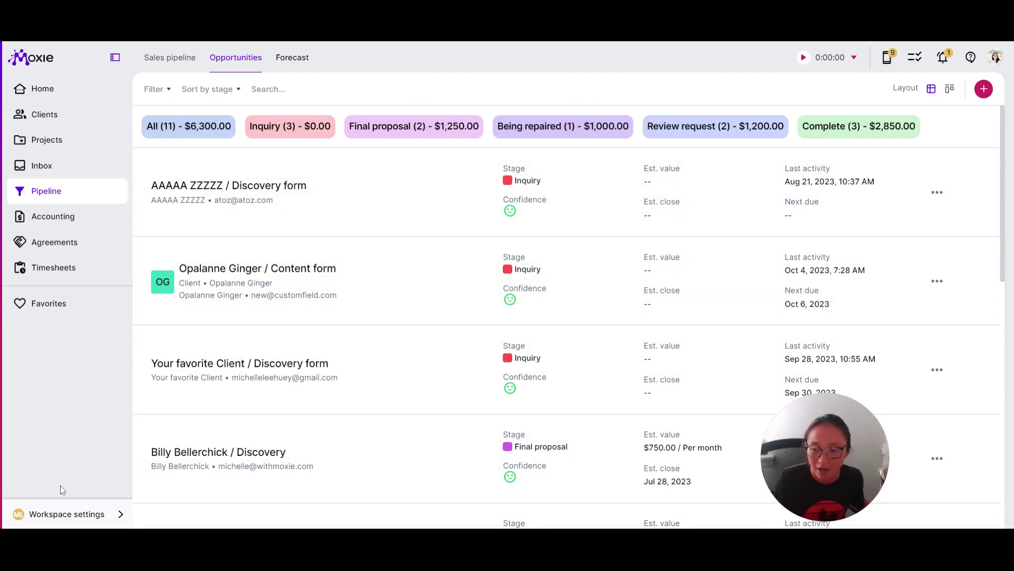
click(74, 512)
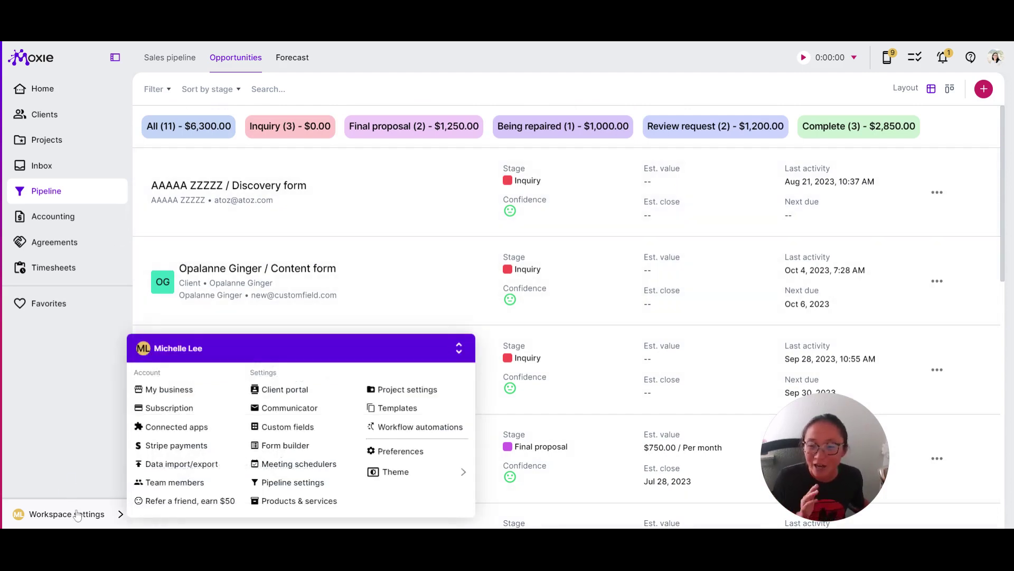
click(305, 426)
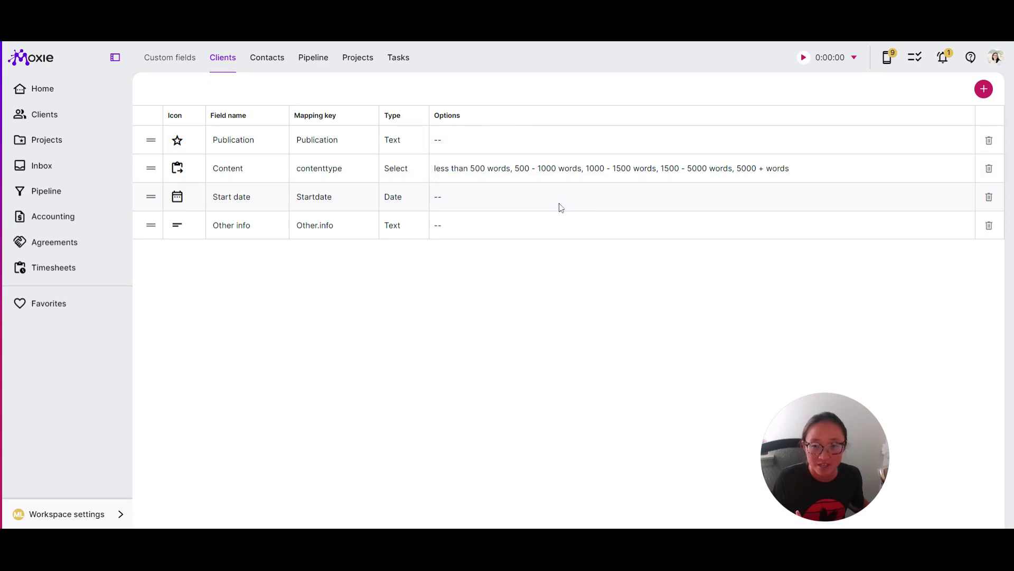
- Add a fifth client custom field of type Text with a cake icon
click(987, 92)
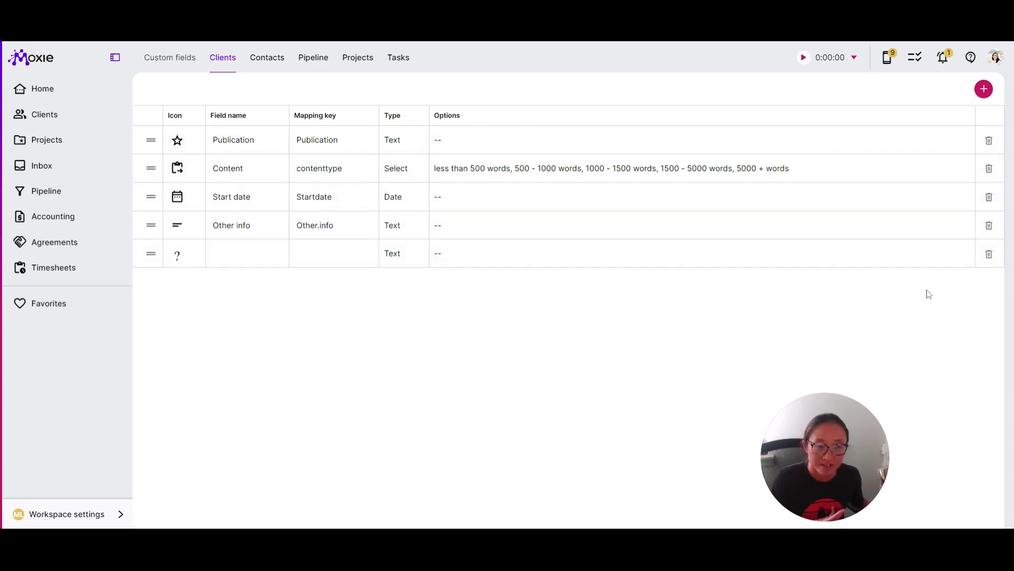
click(179, 258)
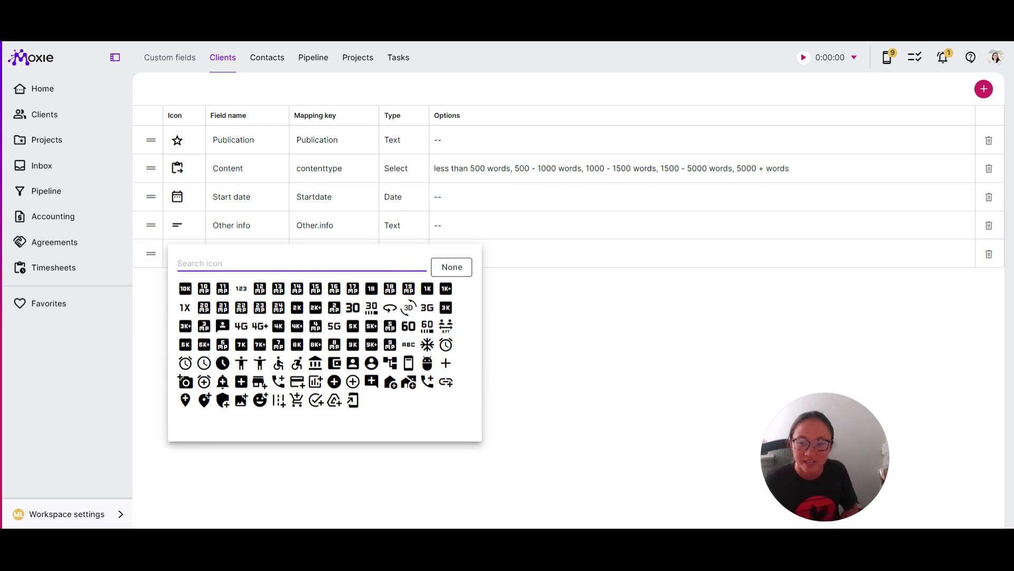
text(cake)
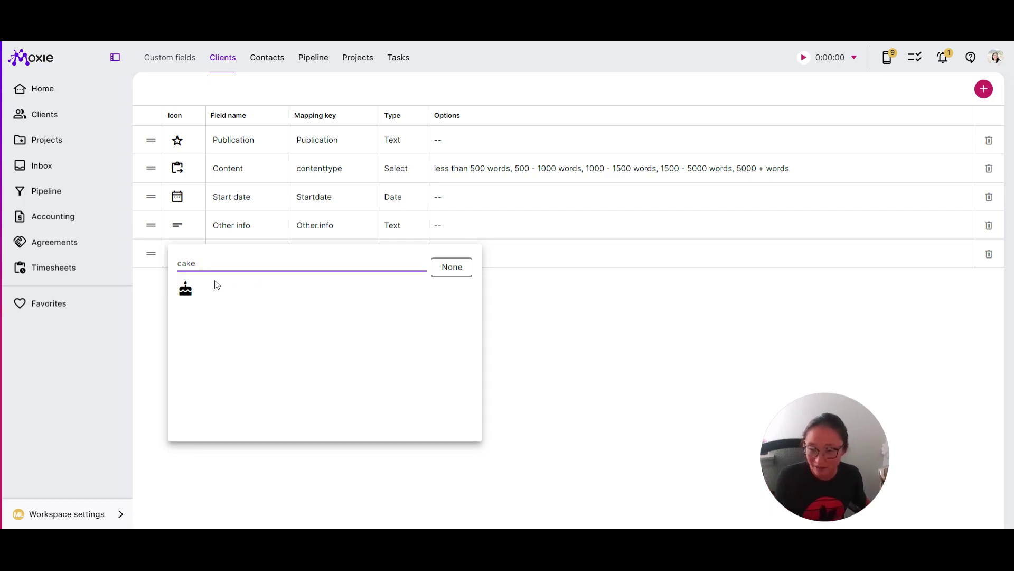
click(184, 289)
click(252, 264)
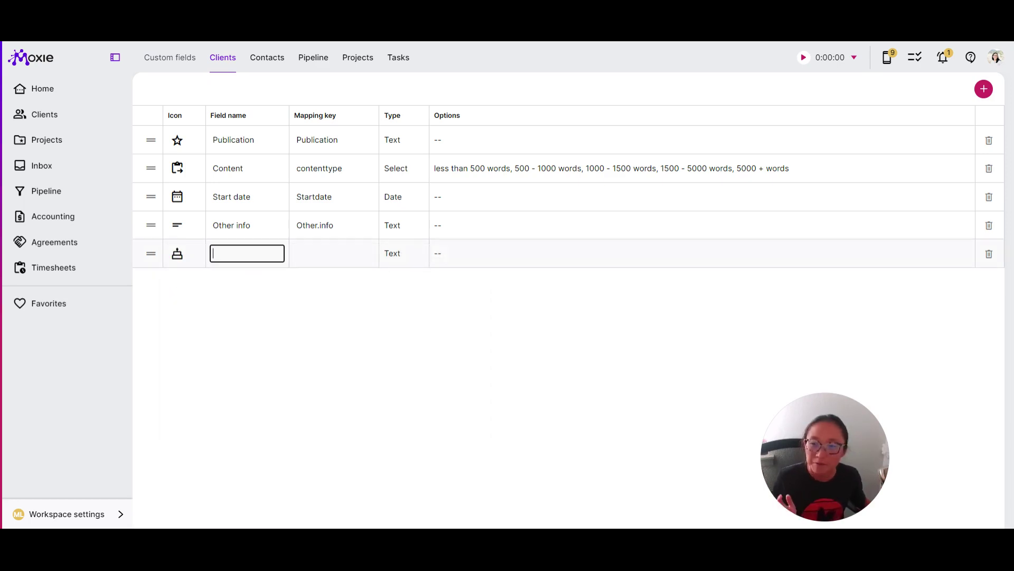
- Change the new field's type to Checkbox without adding any options
click(334, 253)
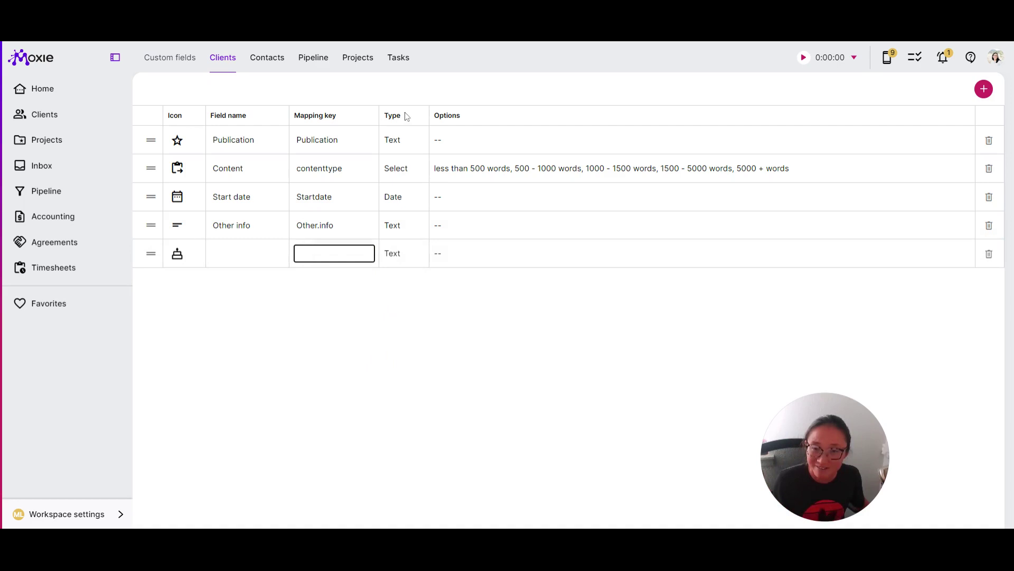
click(404, 255)
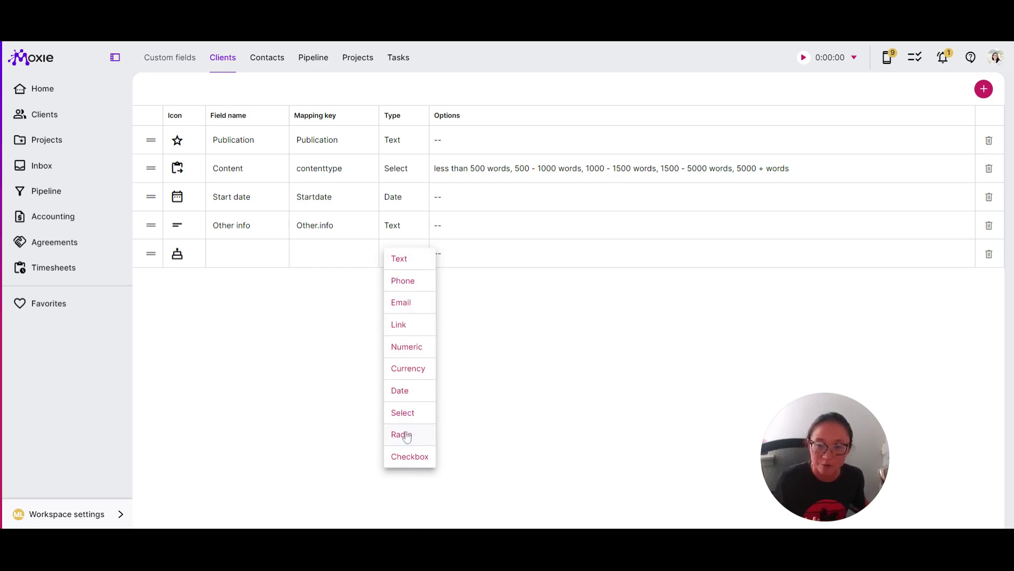
click(534, 335)
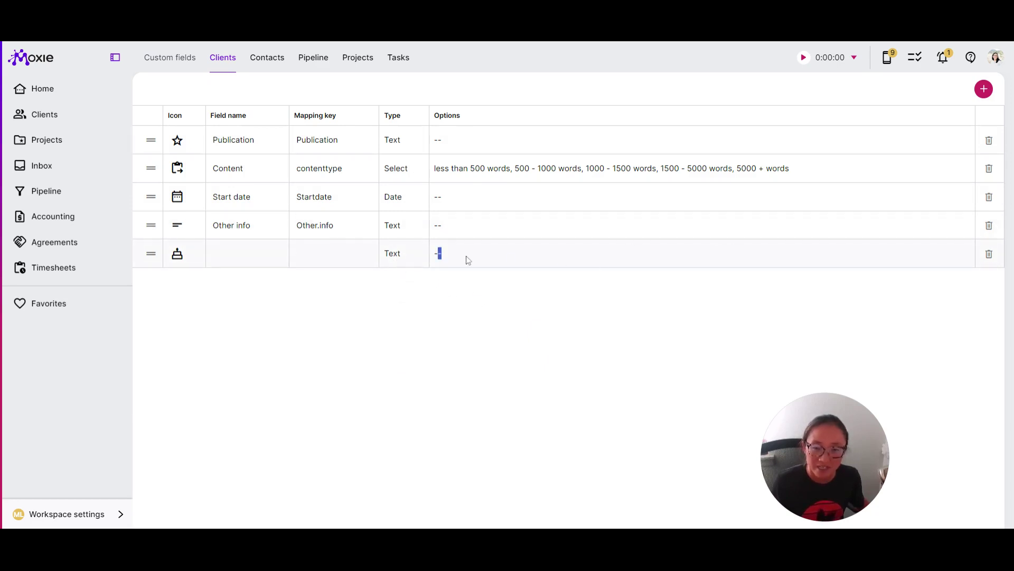
click(394, 254)
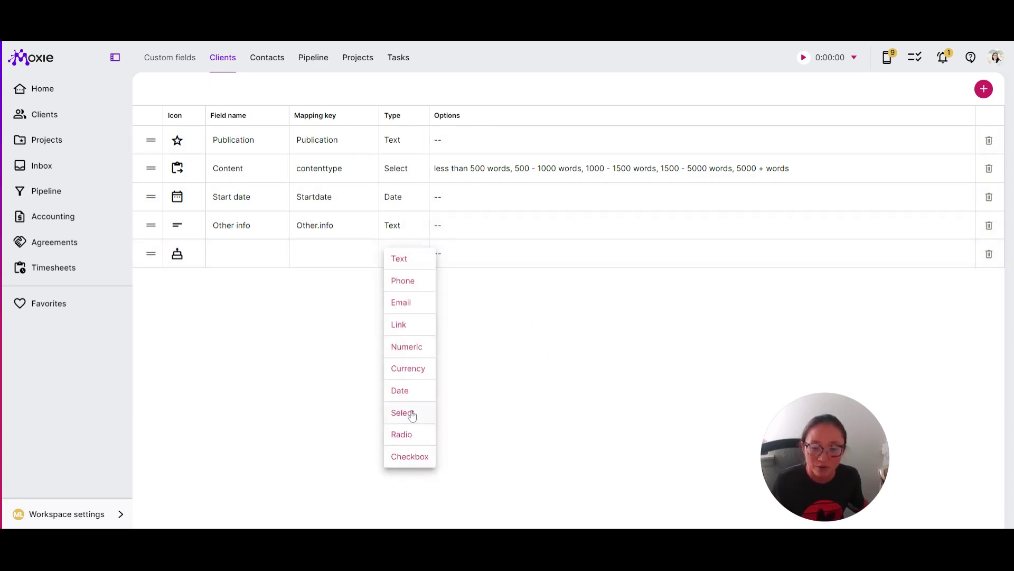
click(413, 457)
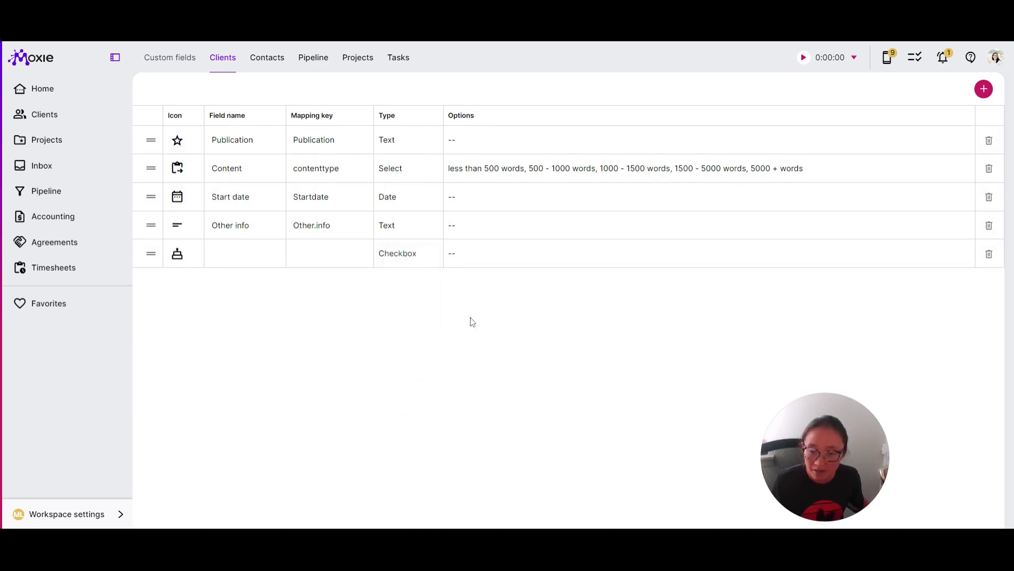
click(450, 254)
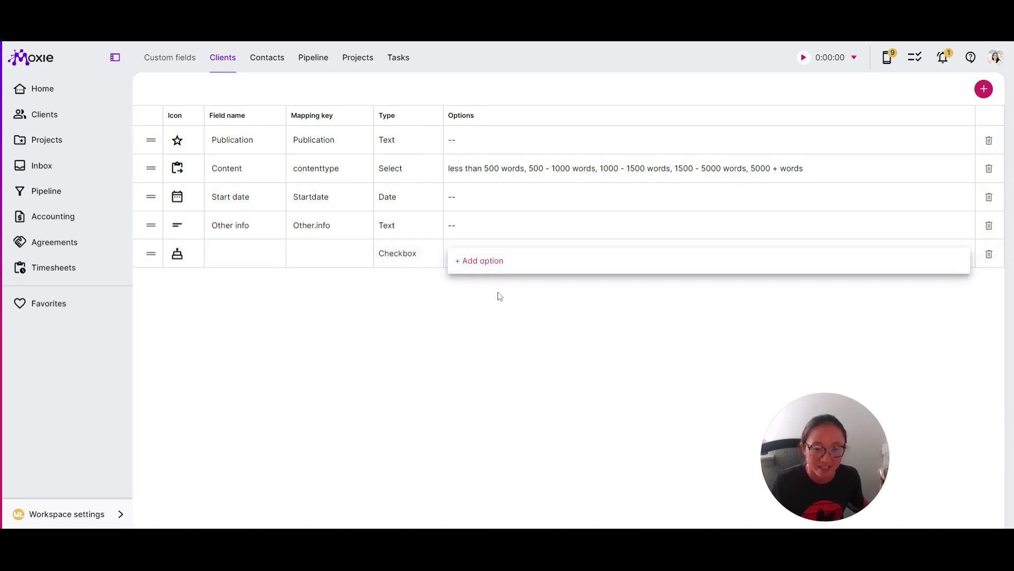
click(527, 325)
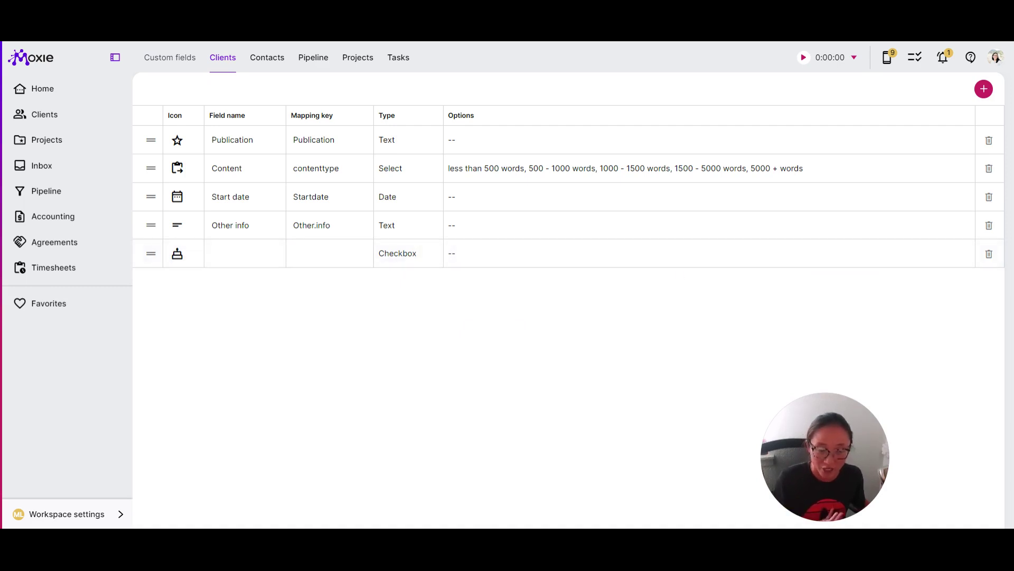
- Delete the unfinished cake-icon field, leaving the four original client fields
click(989, 253)
click(539, 327)
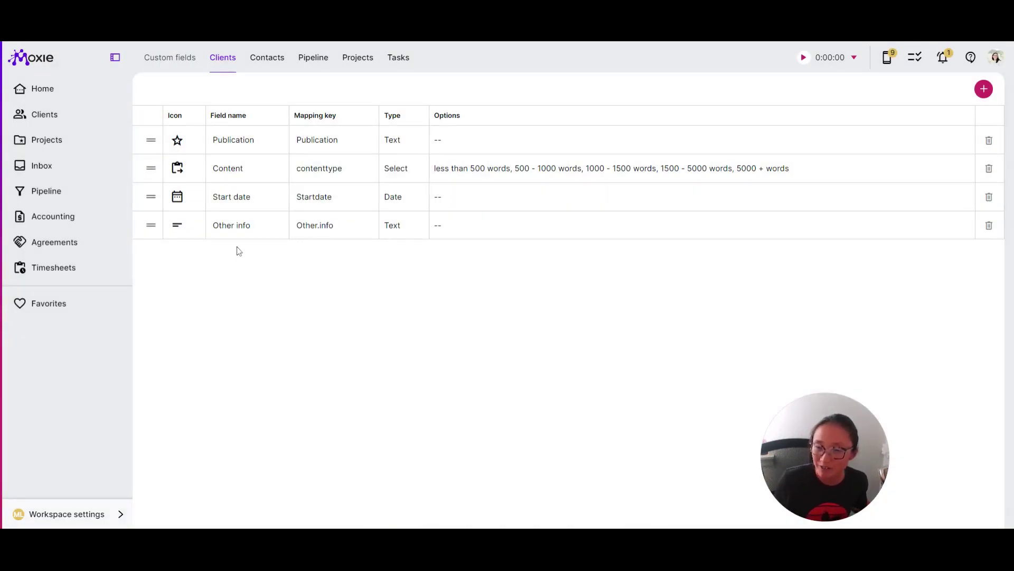
key(Tab)
key(shift+Tab)
click(399, 236)
click(623, 273)
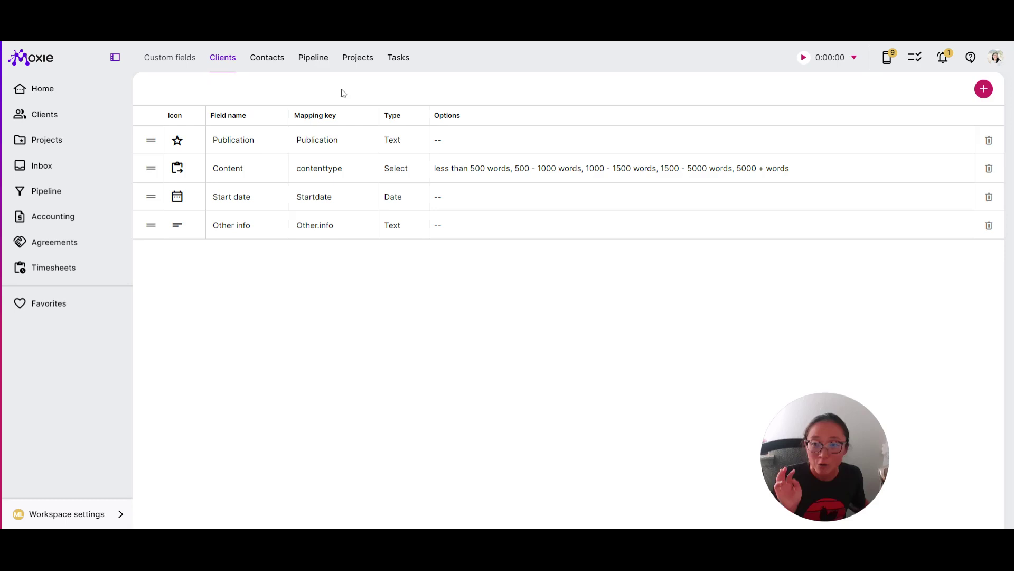
click(275, 61)
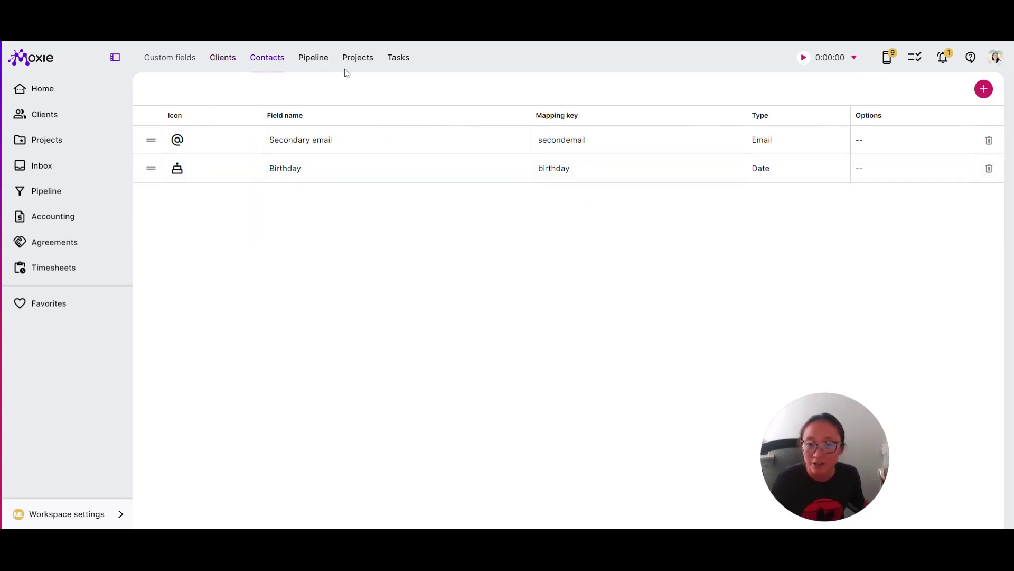
click(318, 67)
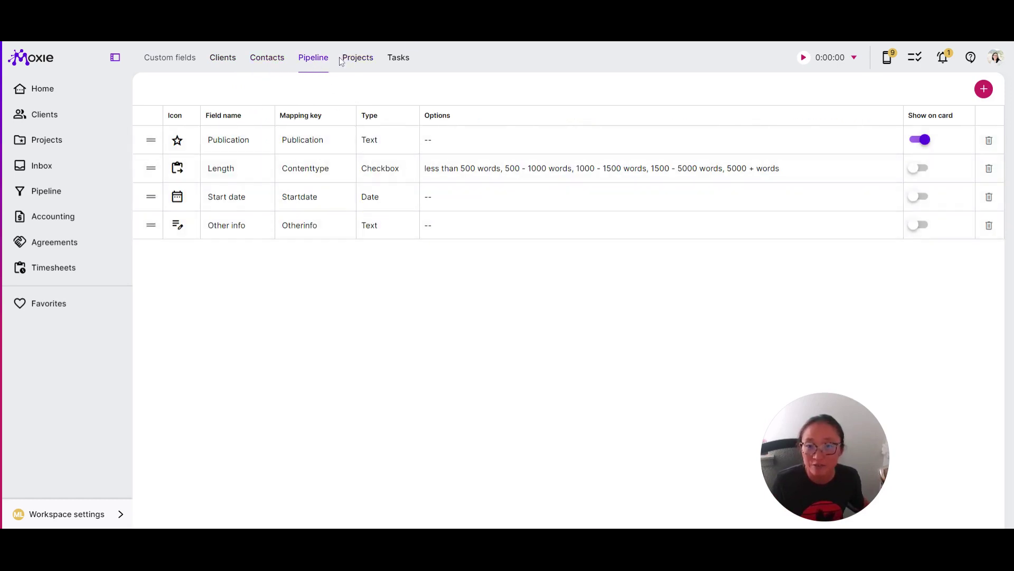
click(359, 60)
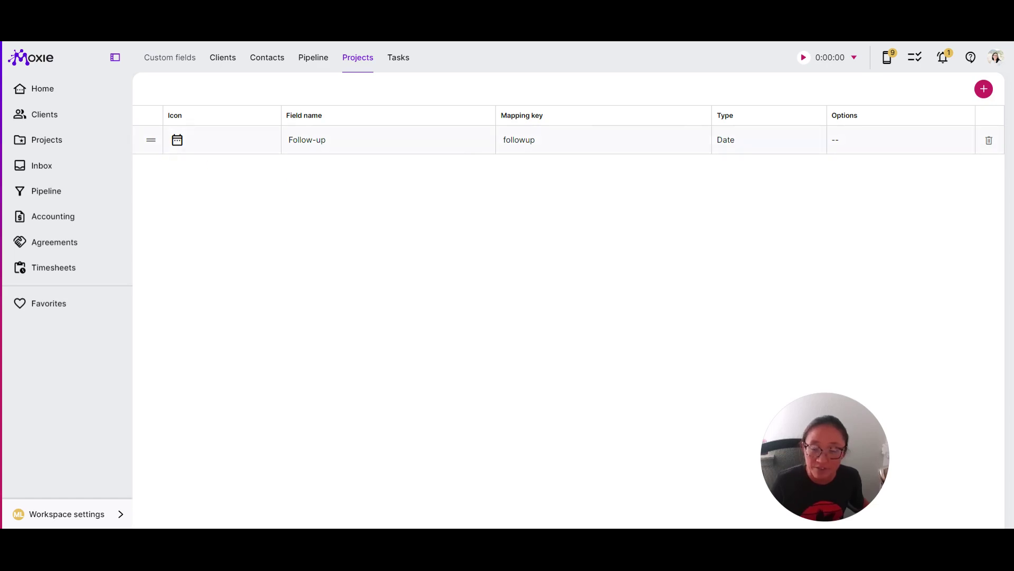
click(401, 59)
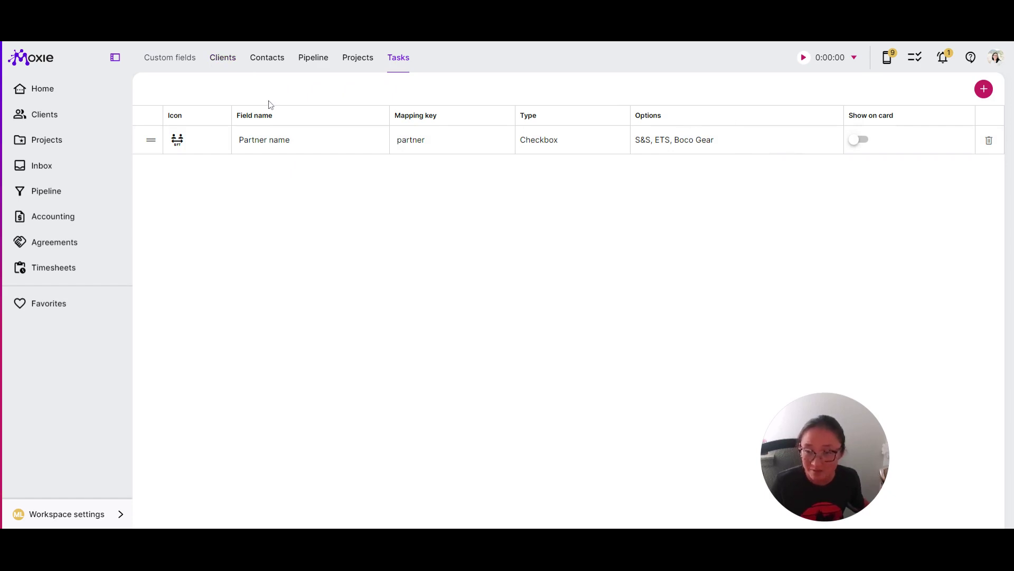
click(225, 59)
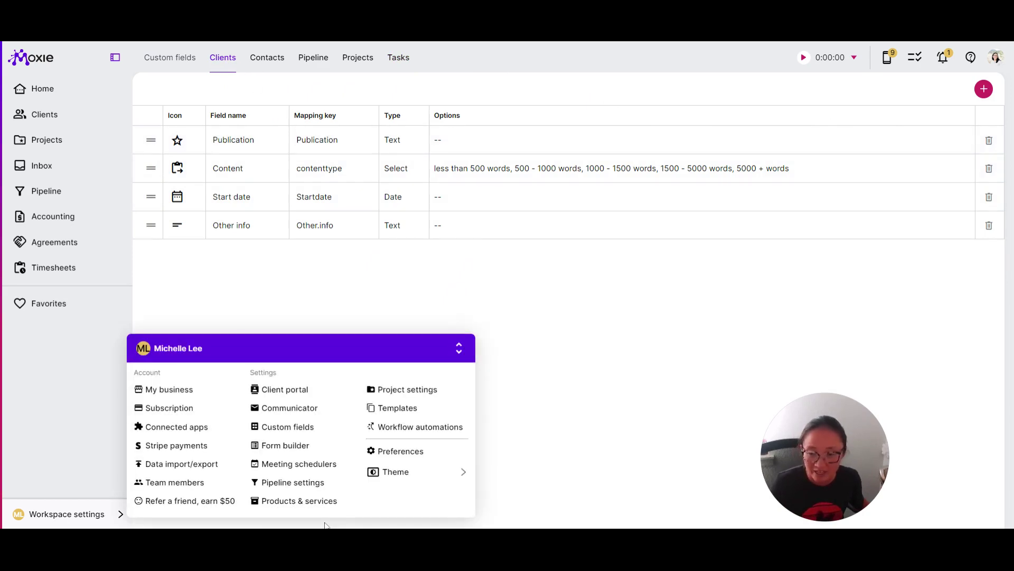
- Open the Content form in the form builder after briefly viewing the Discovery form
click(304, 446)
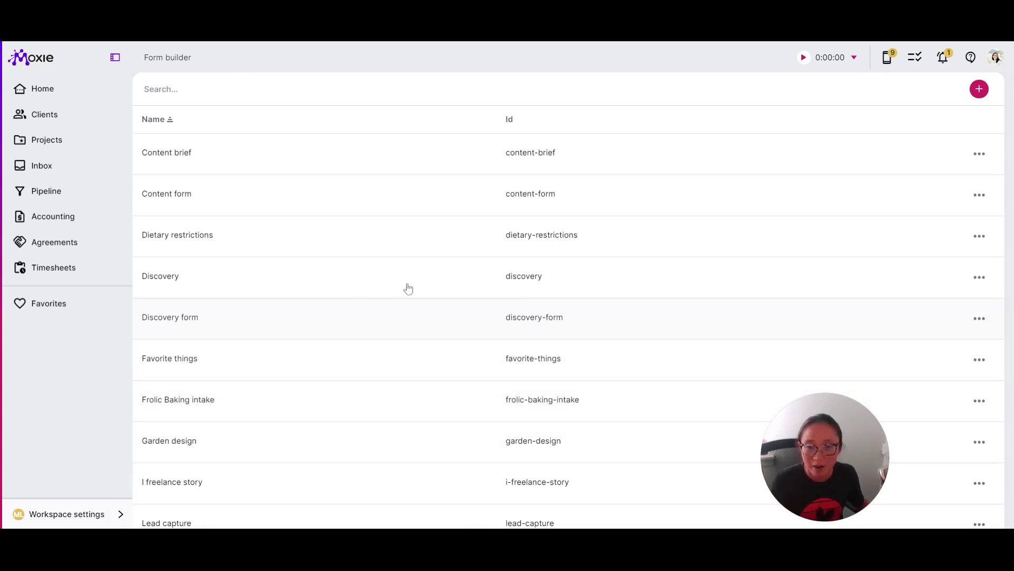
click(435, 276)
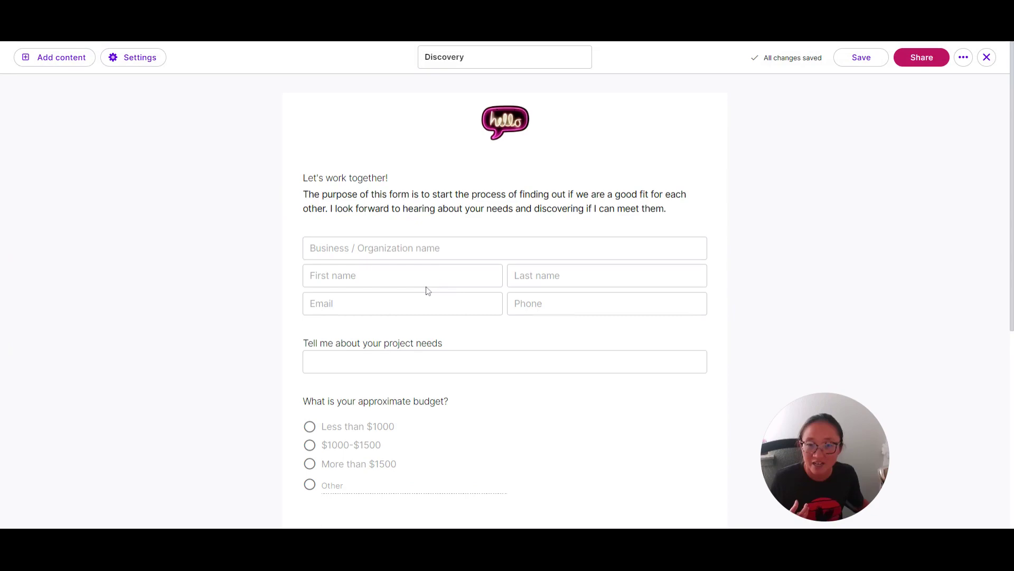
click(984, 59)
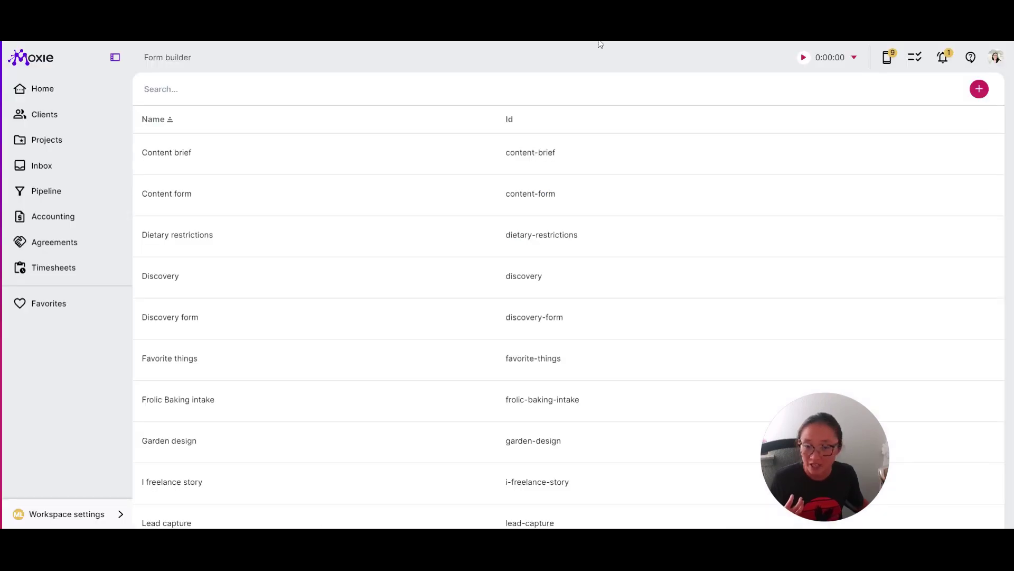
click(206, 319)
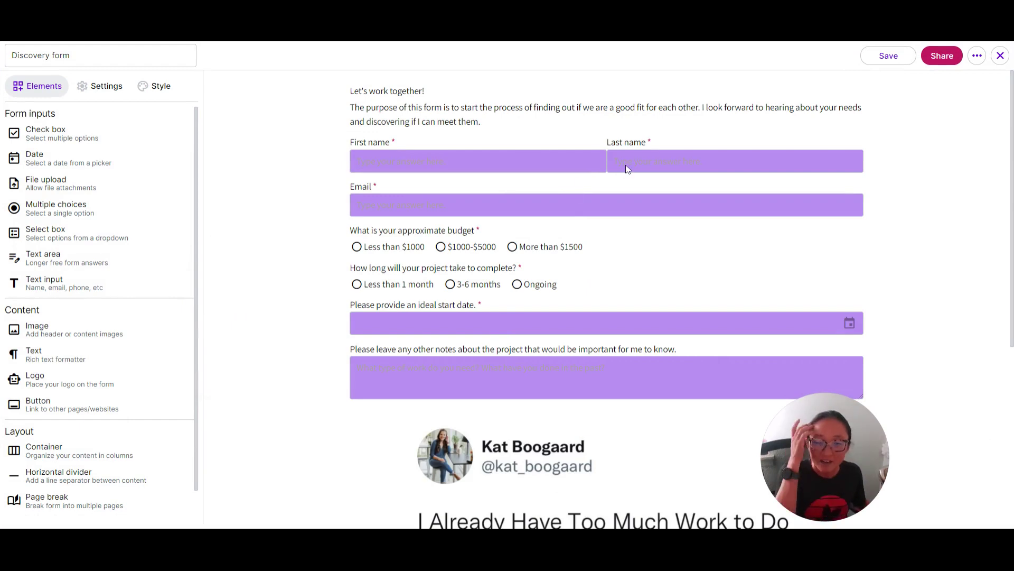
click(1001, 55)
click(167, 192)
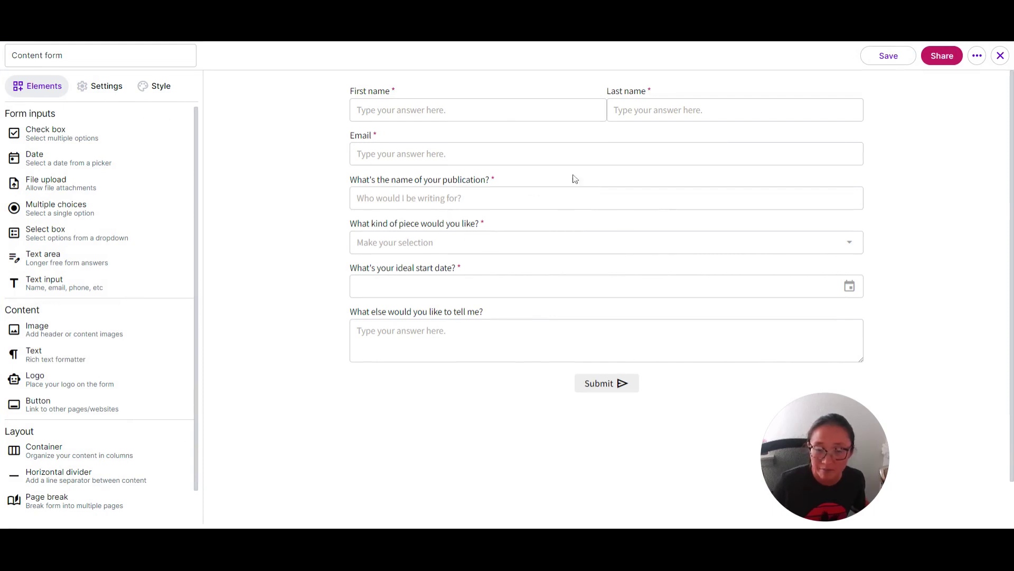
- Review the First name, Email and publication mappings; publication uses key Publication, no mapping
click(415, 95)
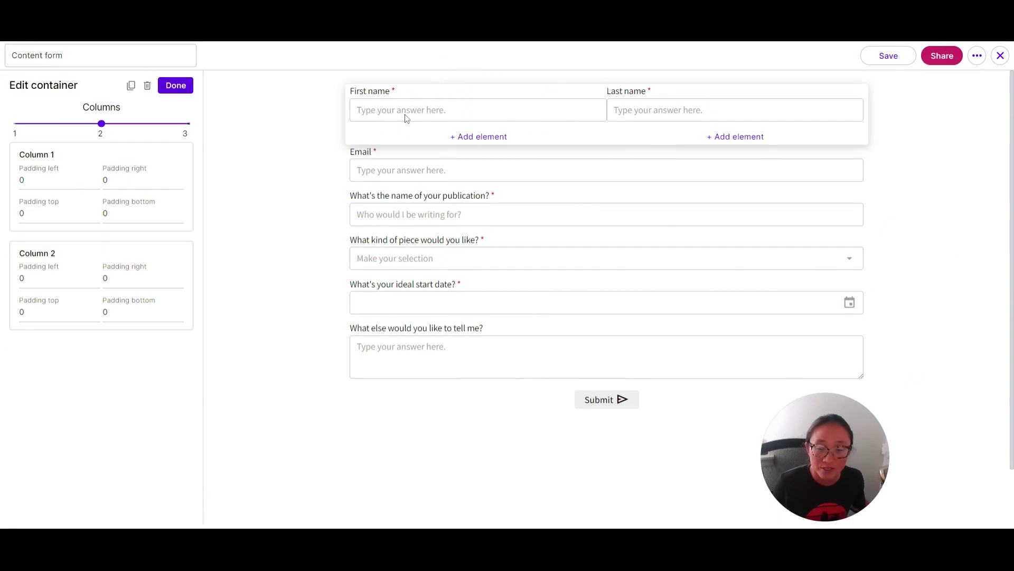
click(443, 98)
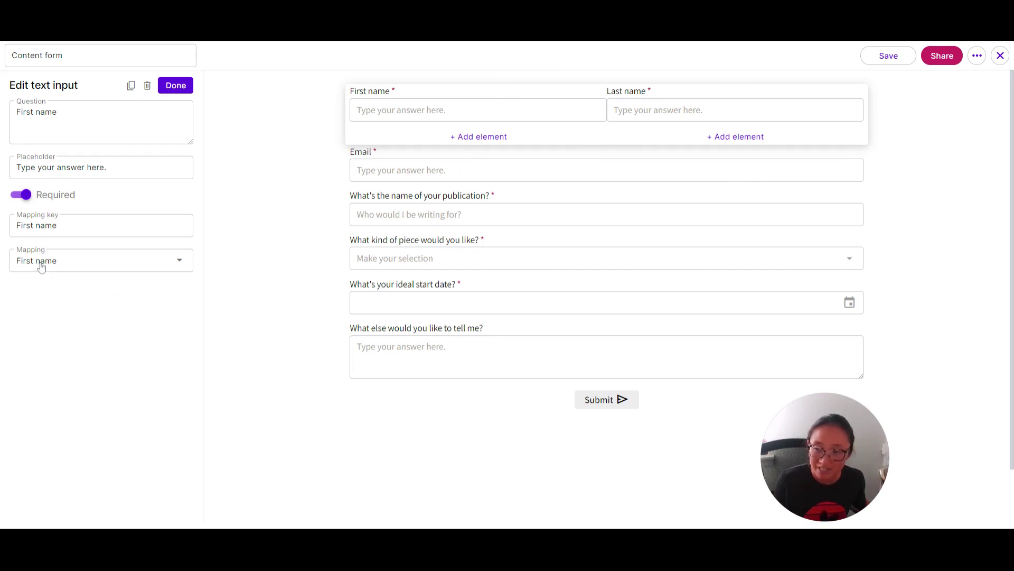
click(446, 179)
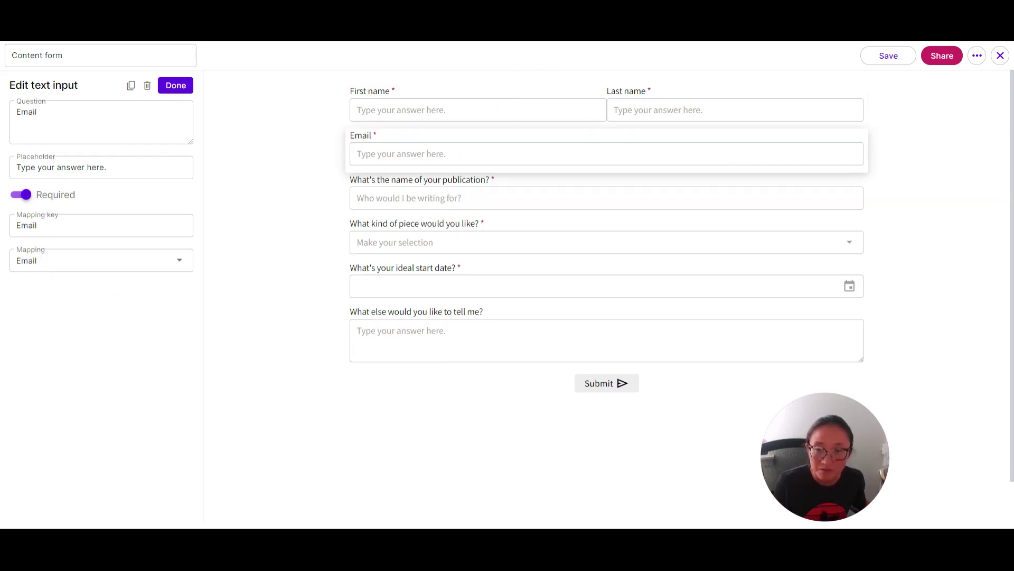
click(459, 185)
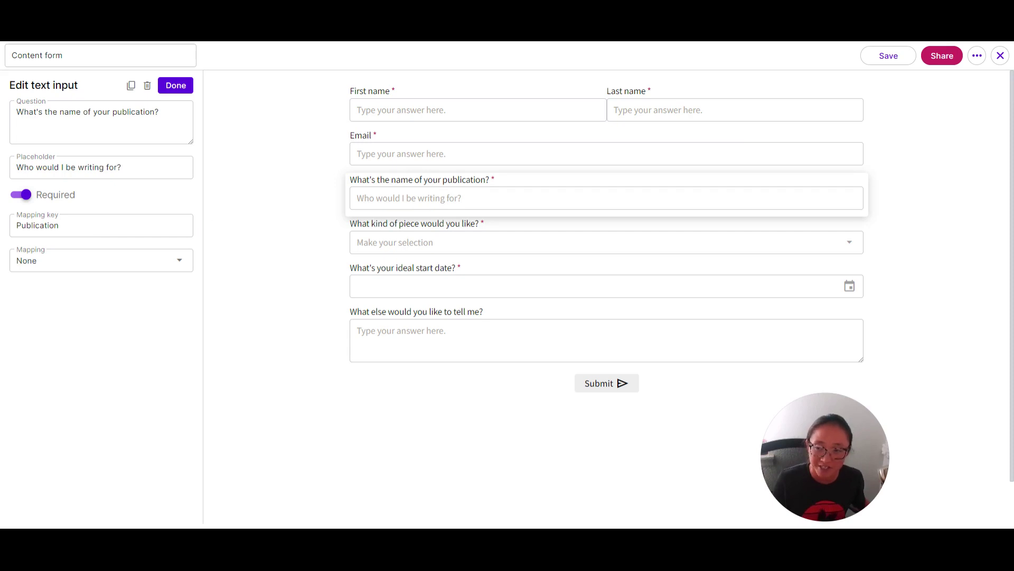
- Check the publication question's Mapping choices and leave it set to None
click(79, 260)
scroll(74, 304, down, 5)
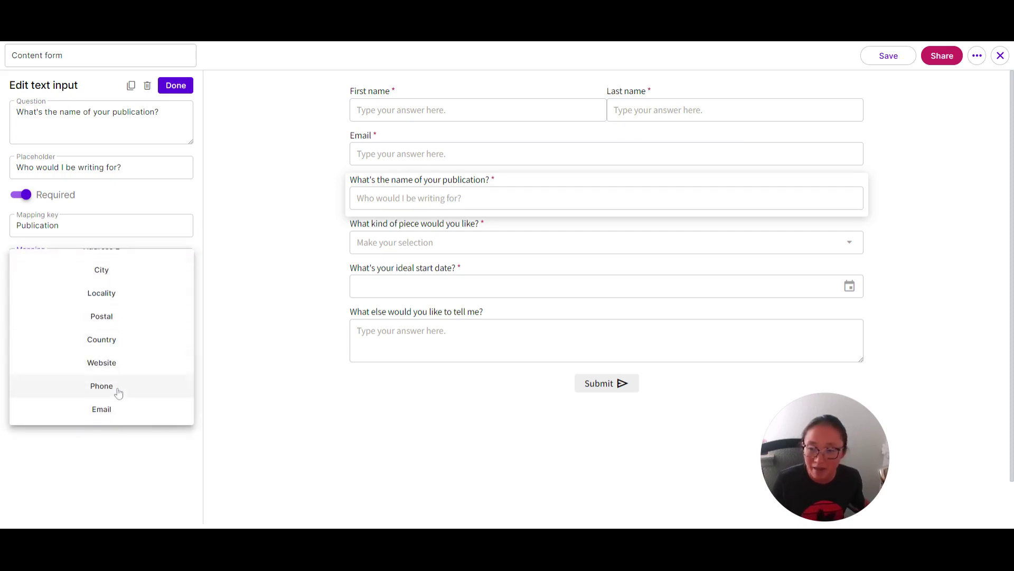
scroll(118, 392, up, 5)
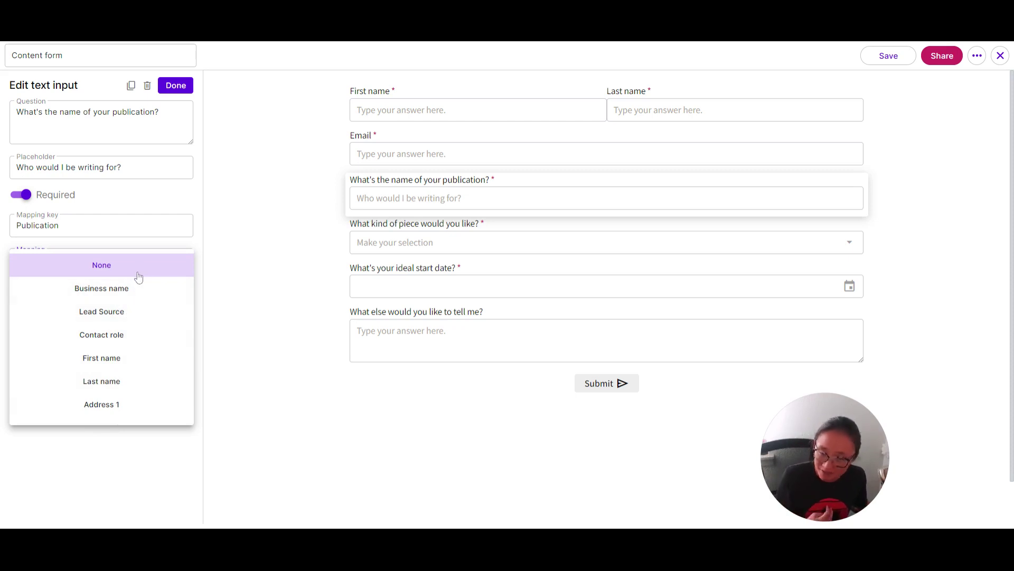
click(254, 206)
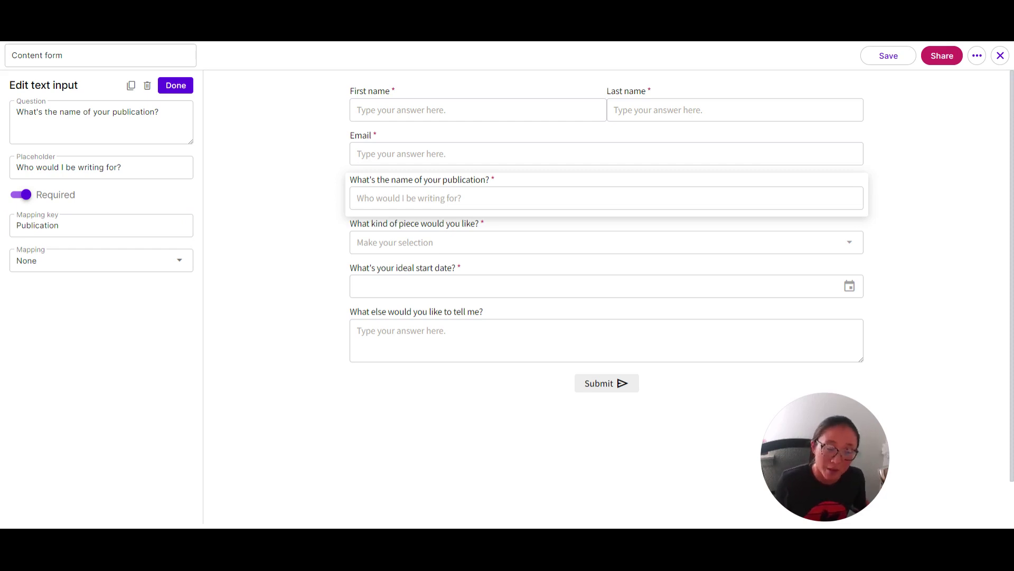
- Review the piece-type (key Contenttype) and start-date (key Startdate) questions
click(446, 250)
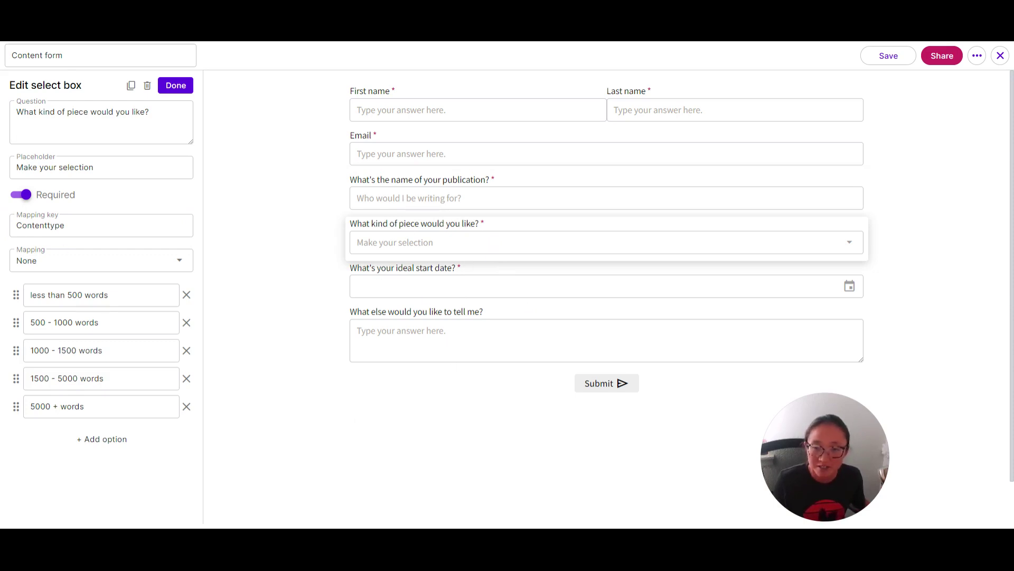
click(444, 278)
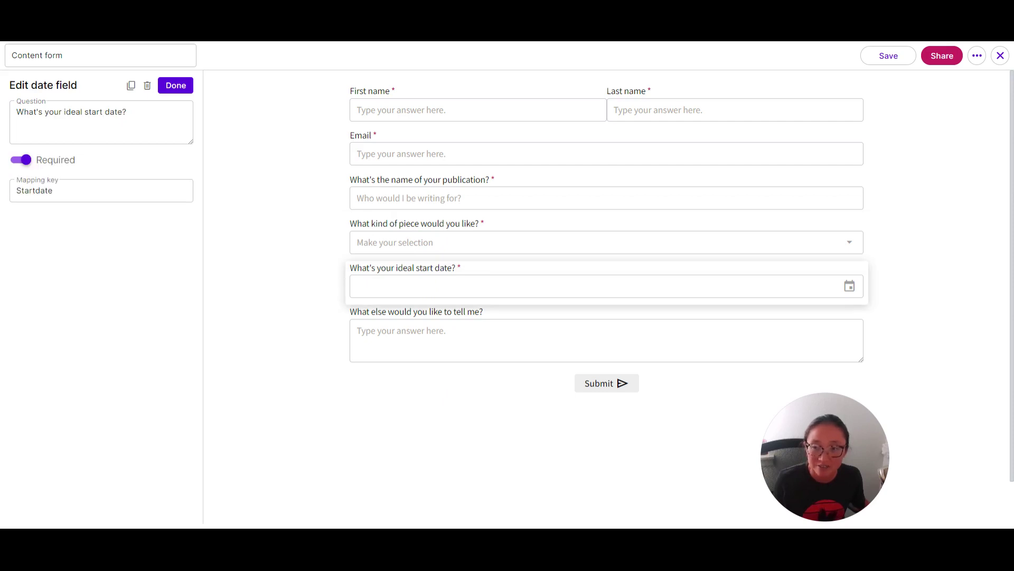
click(449, 404)
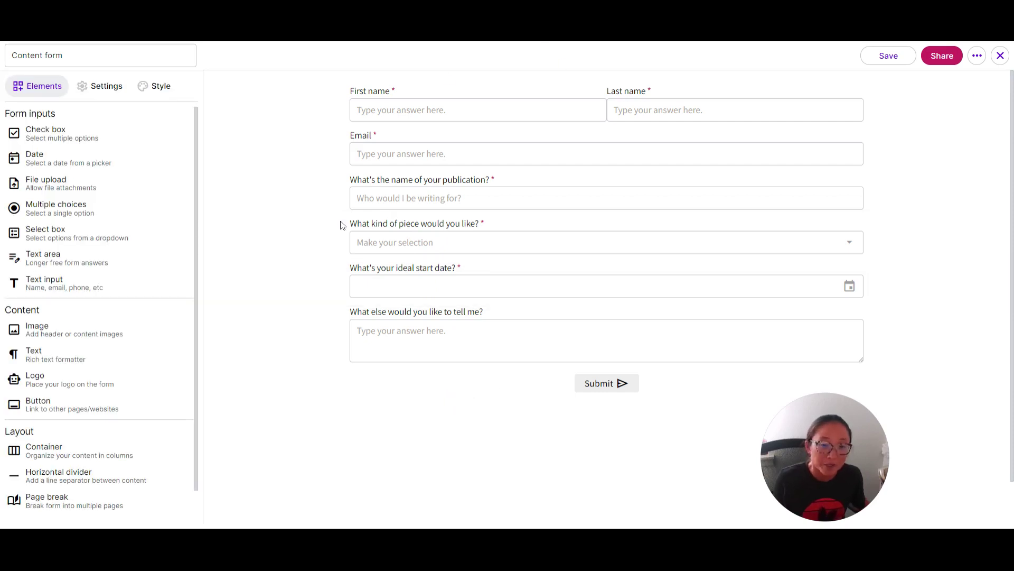
- Glance at the Content form's share options, then close the form editor
click(944, 58)
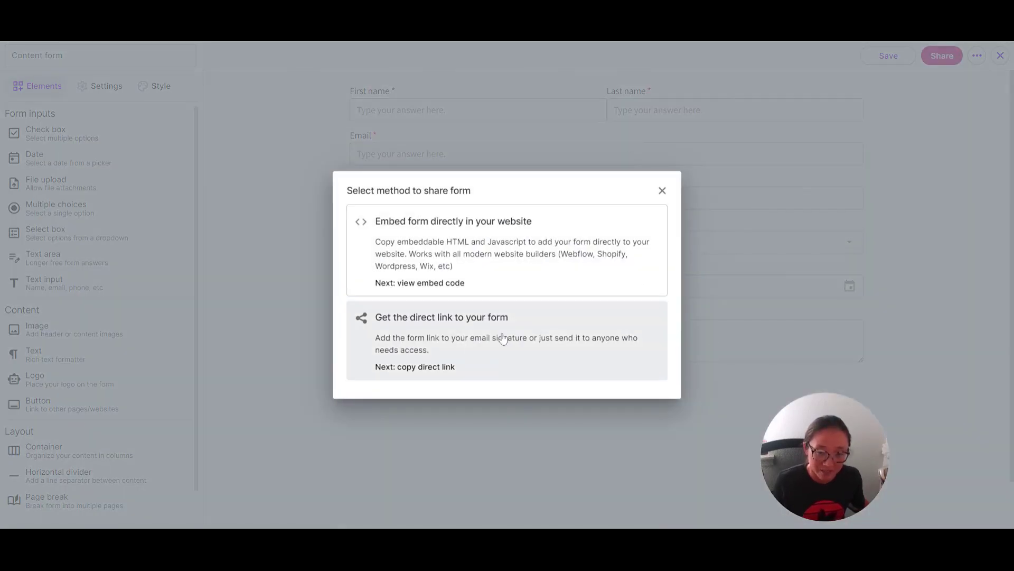
click(662, 190)
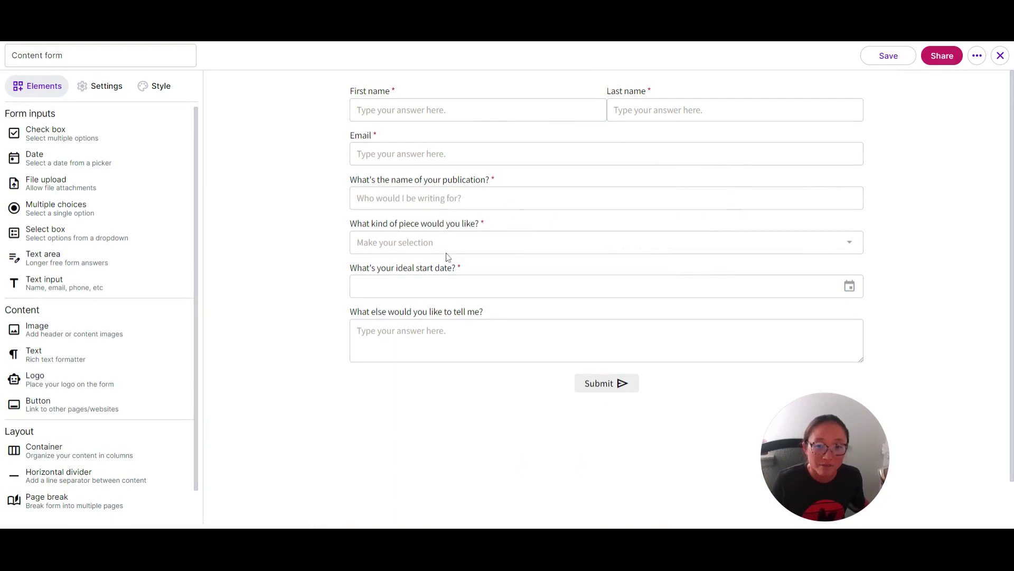
click(1000, 55)
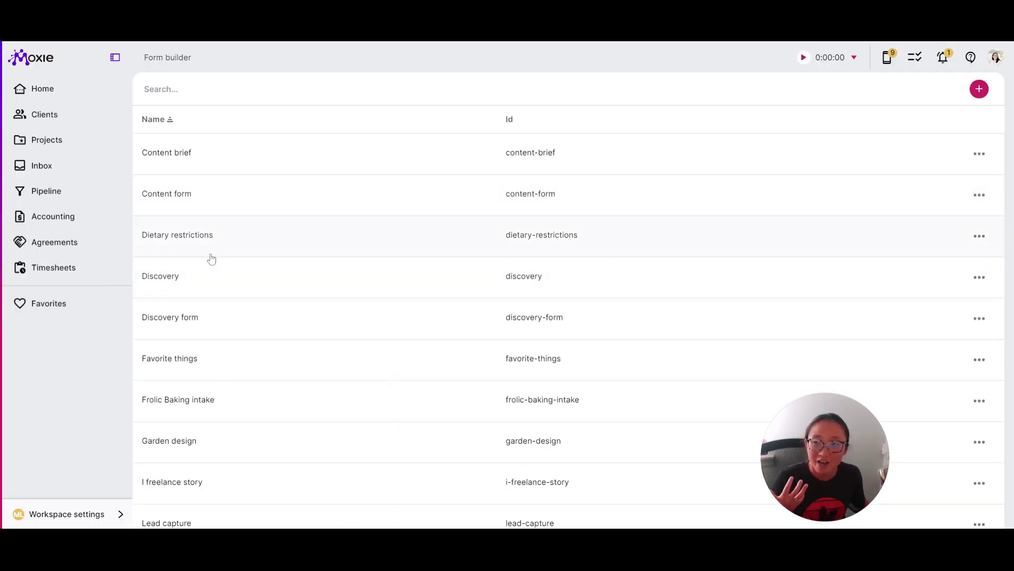
- Open the Content form opportunity, showing publication Rufus and start date Oct 16, 2023
click(45, 195)
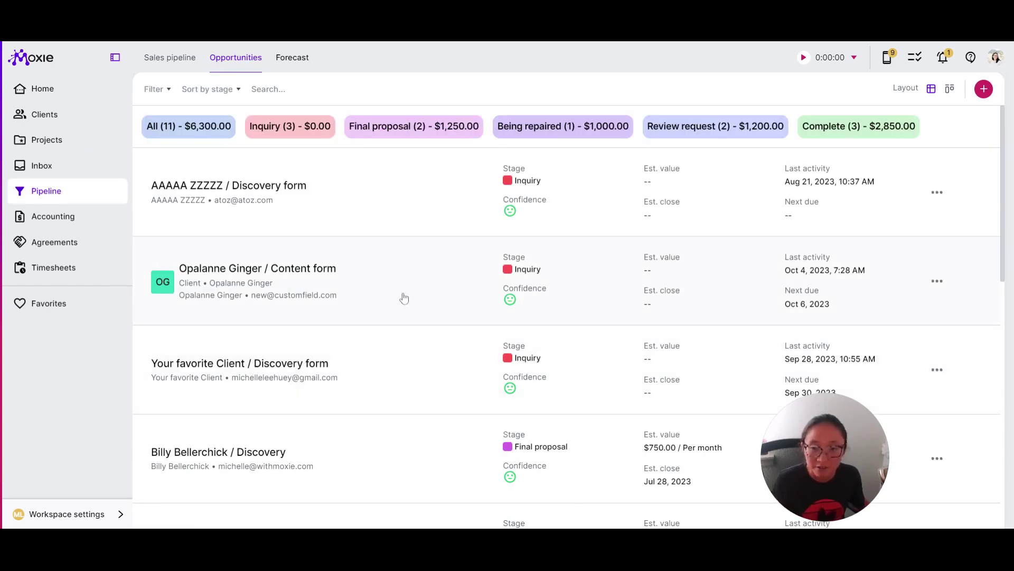
click(323, 286)
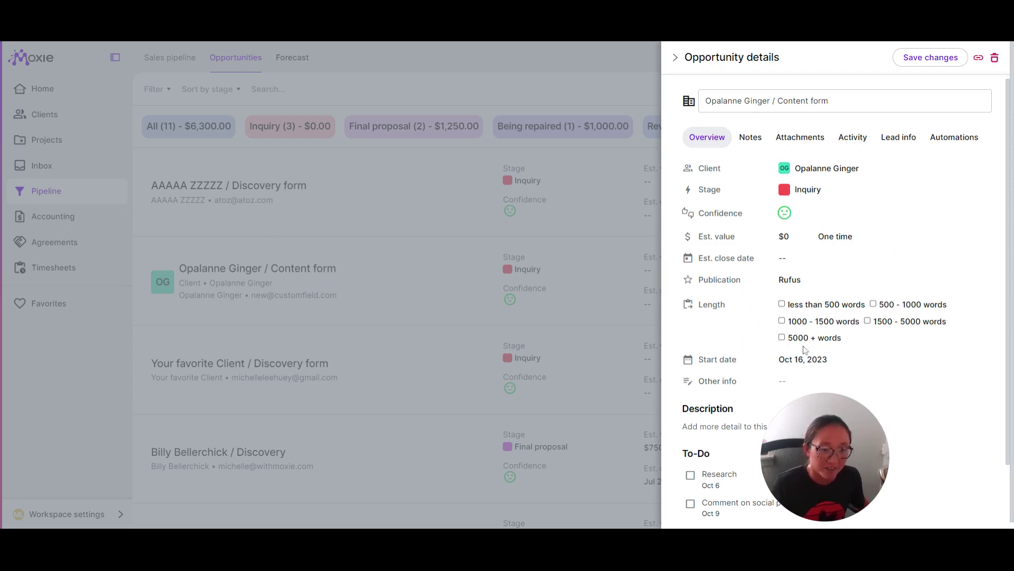
scroll(766, 347, down, 1)
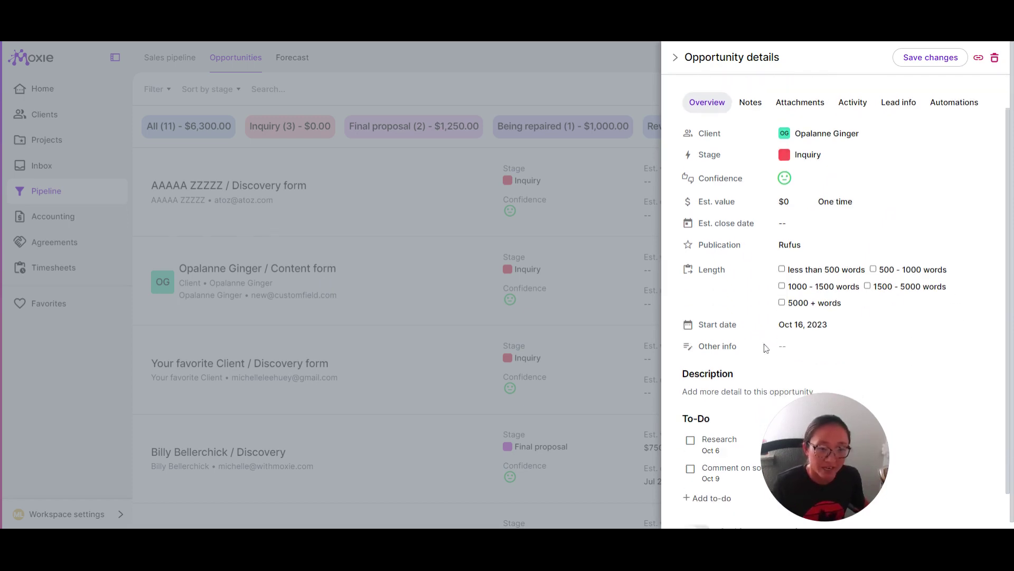
scroll(766, 347, down, 1)
scroll(973, 418, up, 2)
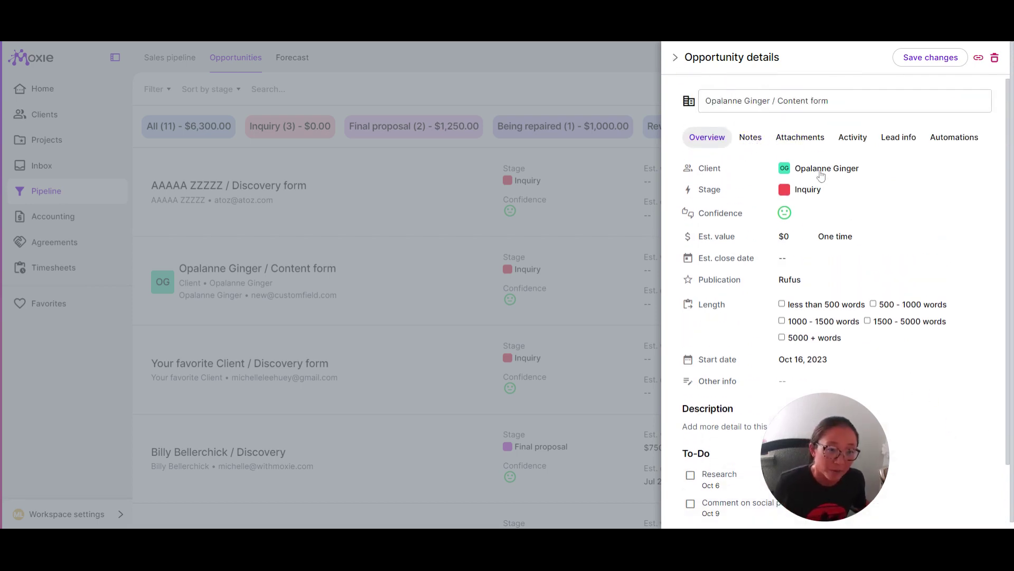
- Clear and reselect the opportunity's client, then save the changes
click(910, 173)
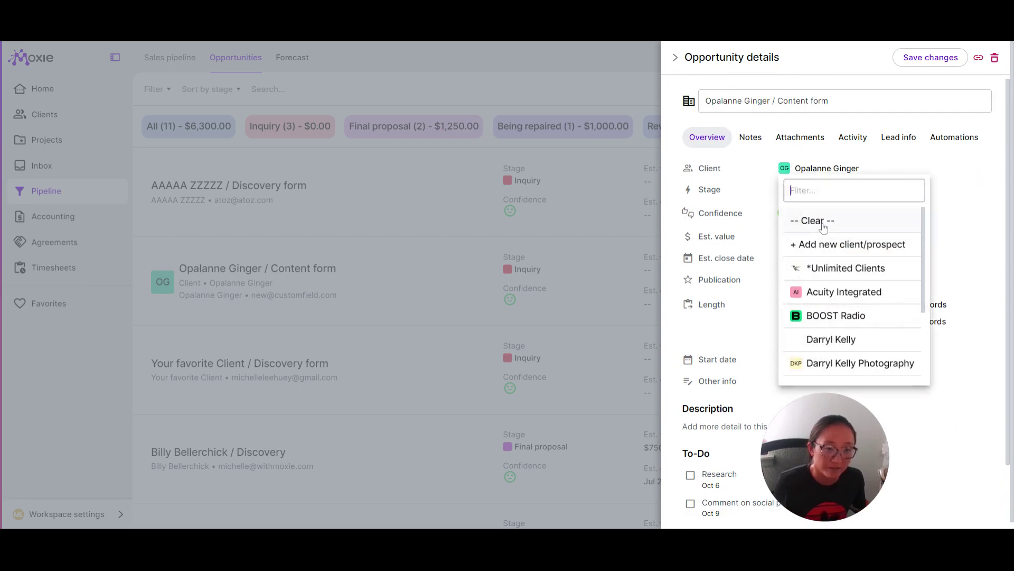
click(824, 221)
click(783, 170)
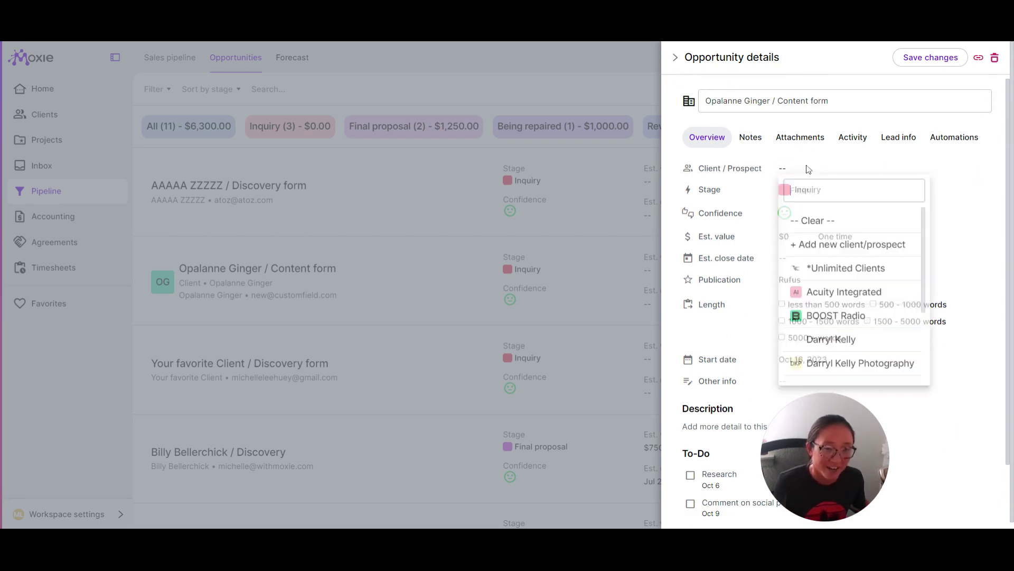
scroll(862, 327, down, 2)
scroll(862, 329, down, 1)
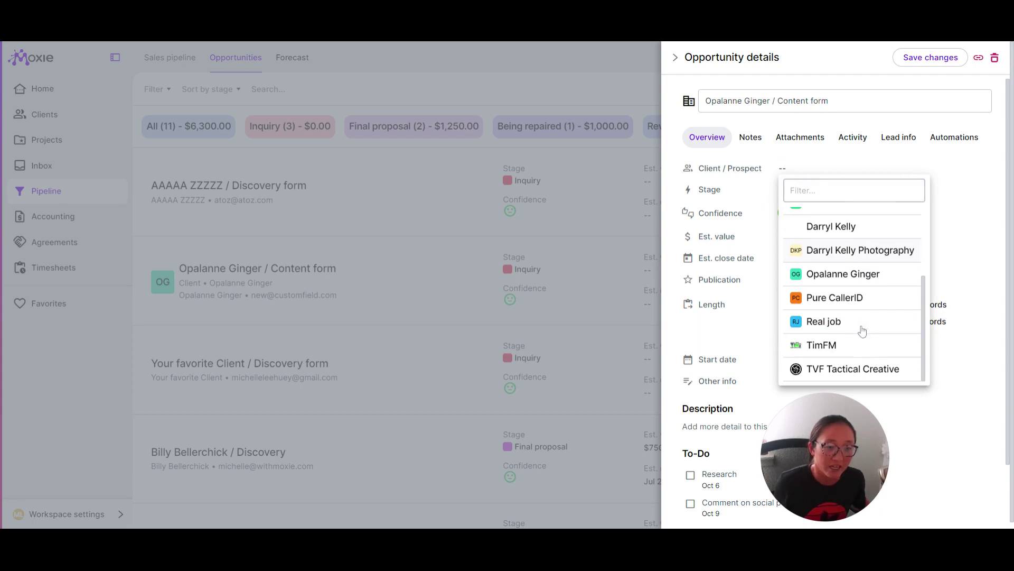
click(845, 277)
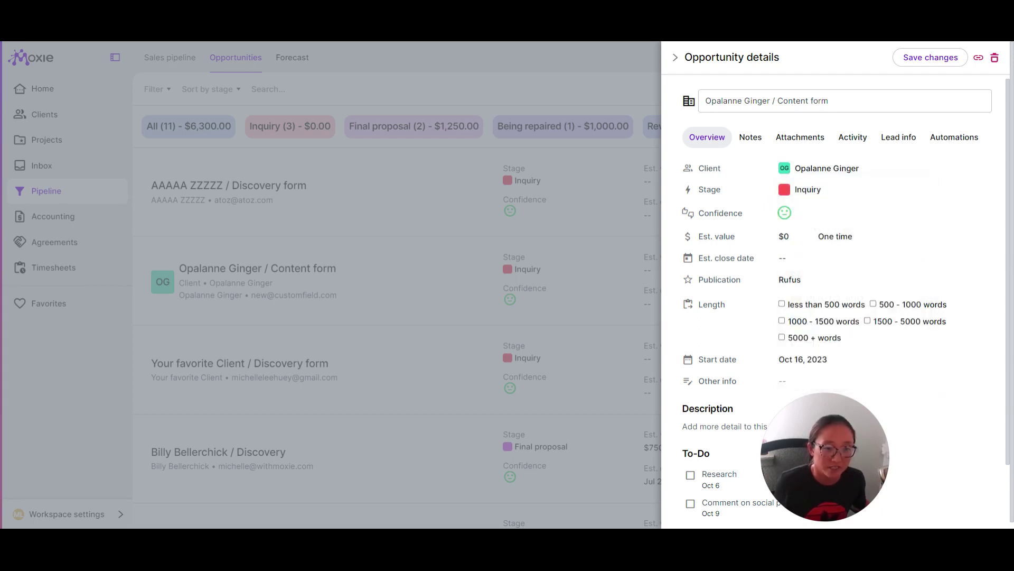
click(829, 178)
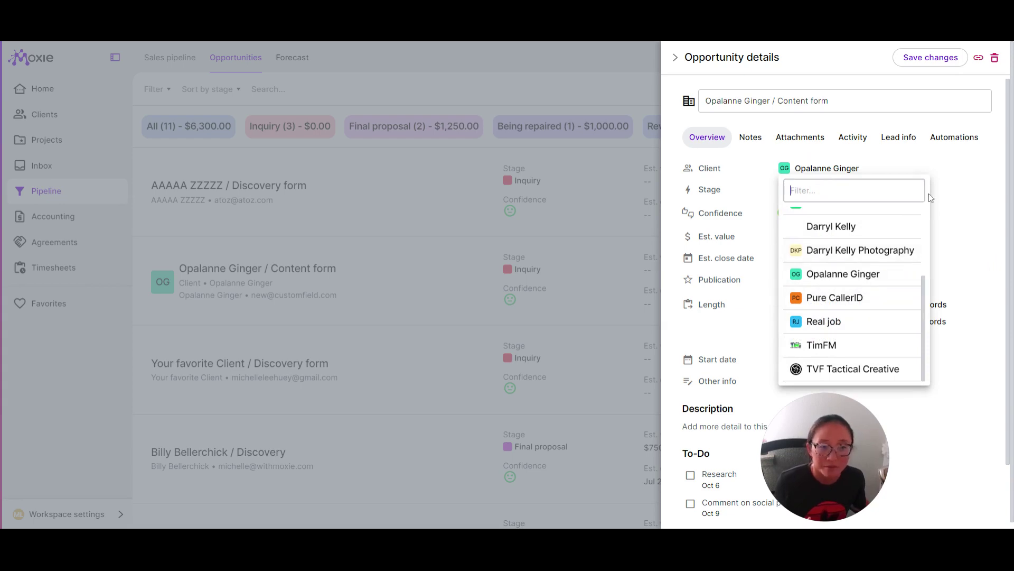
click(951, 167)
click(931, 57)
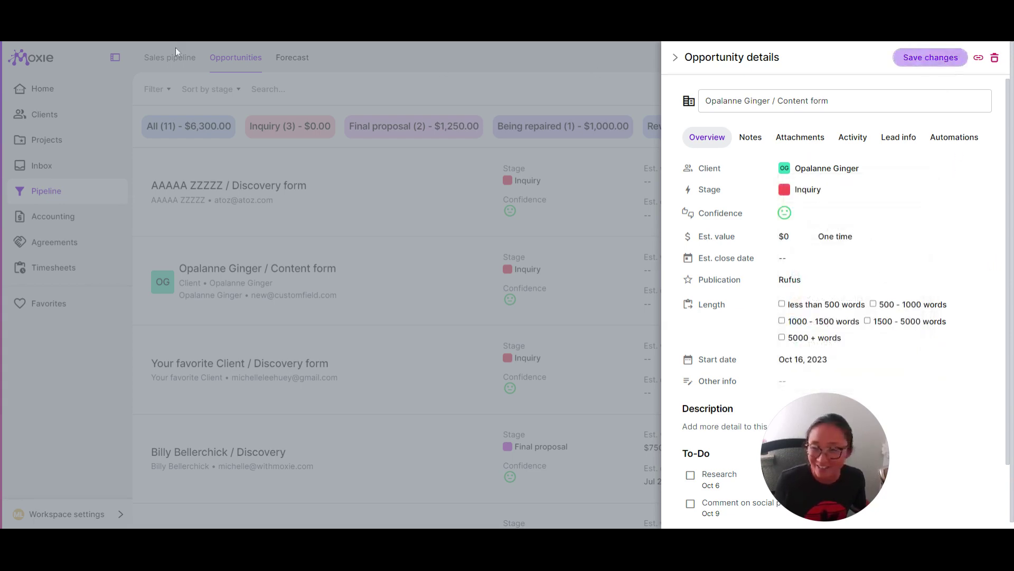
- Open the submitter's client record showing Publication Rufus, start date Oct 16, 2023, and contact details
click(46, 118)
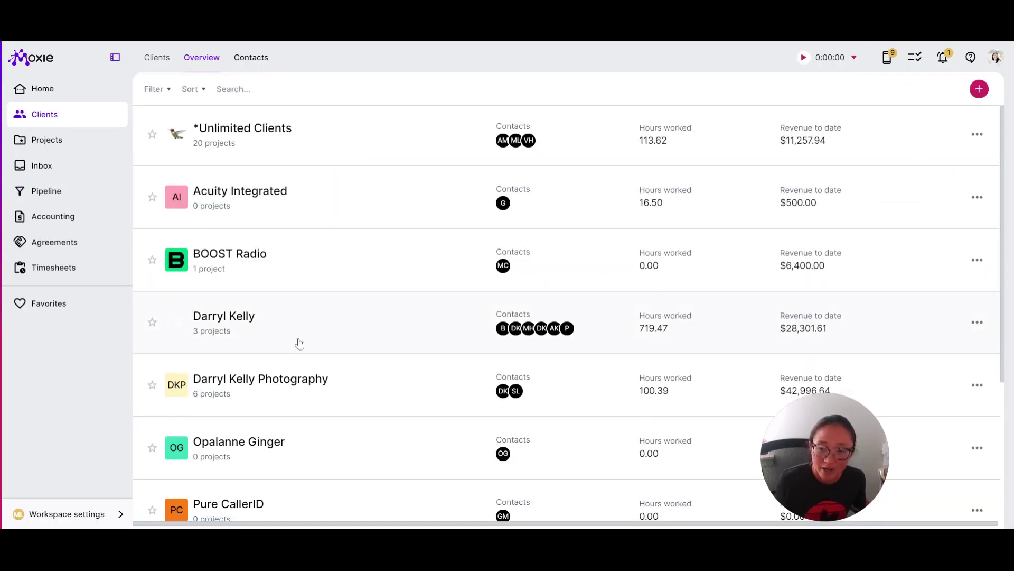
scroll(327, 375, down, 3)
click(233, 284)
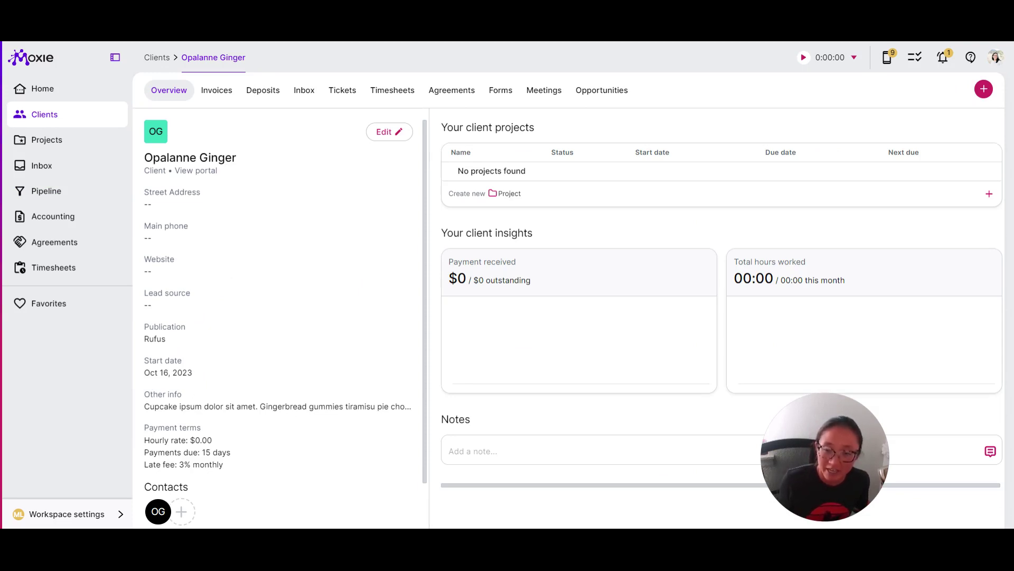
scroll(251, 352, down, 1)
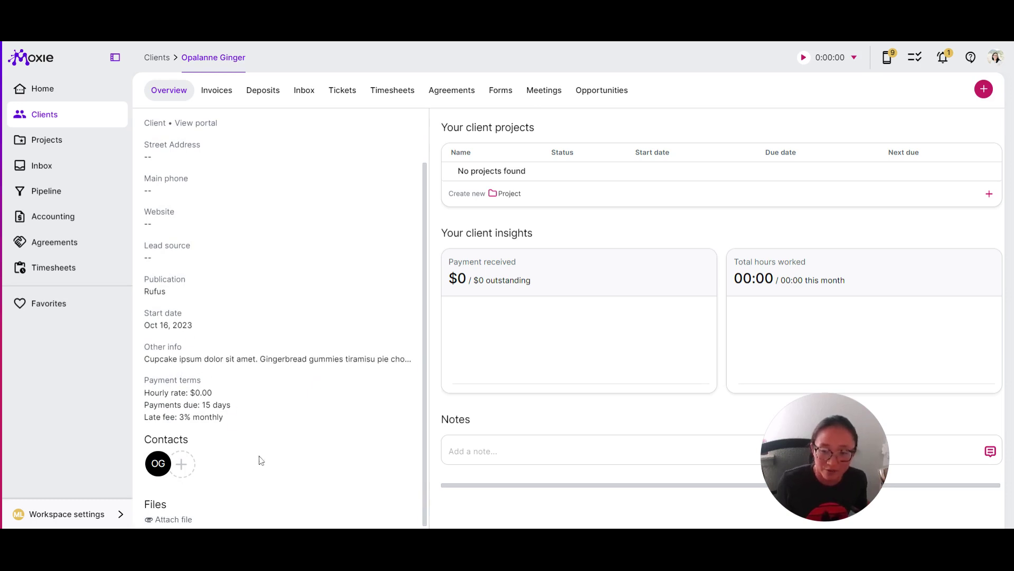
click(157, 463)
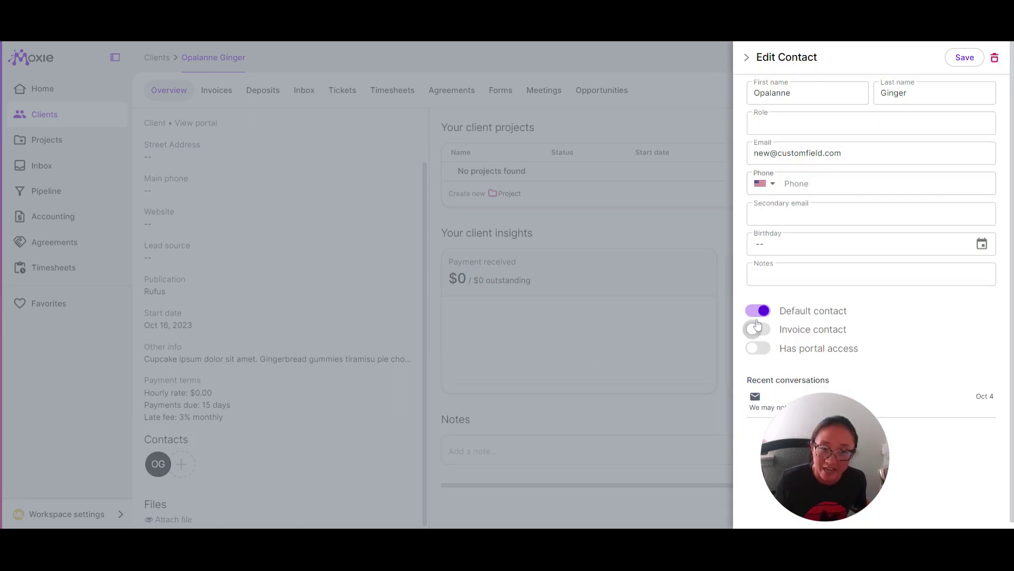
click(747, 58)
scroll(327, 317, up, 2)
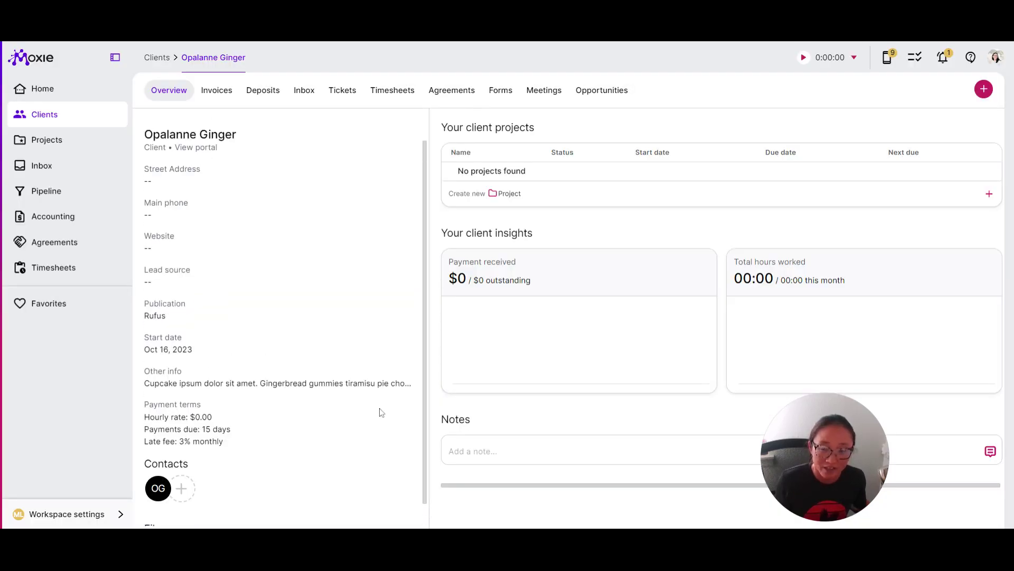